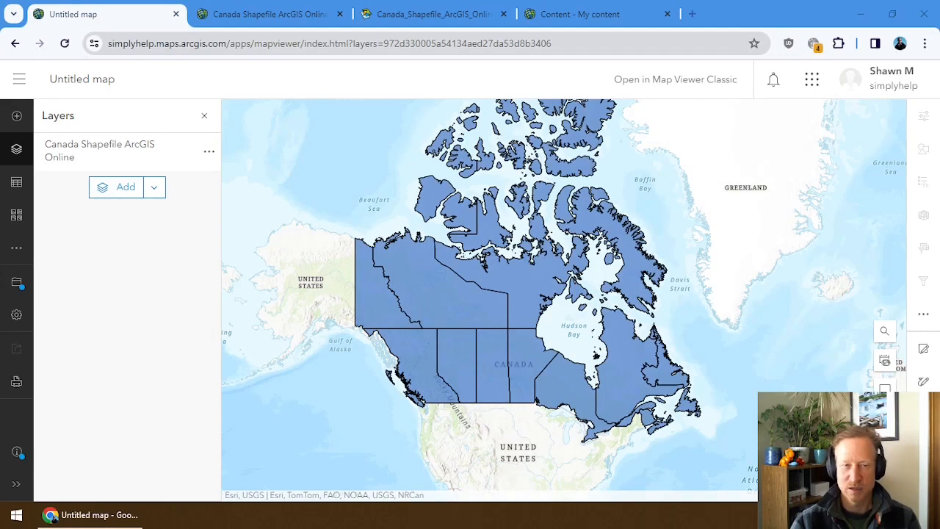
# Review the attribute table of the Canada Shapefile ArcGIS Online item.
pyautogui.click(293, 16)
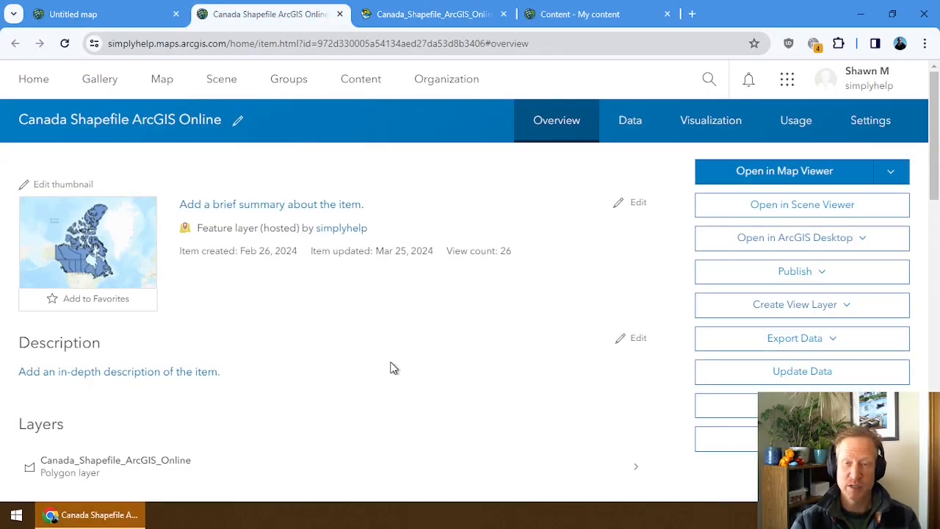
pyautogui.click(622, 121)
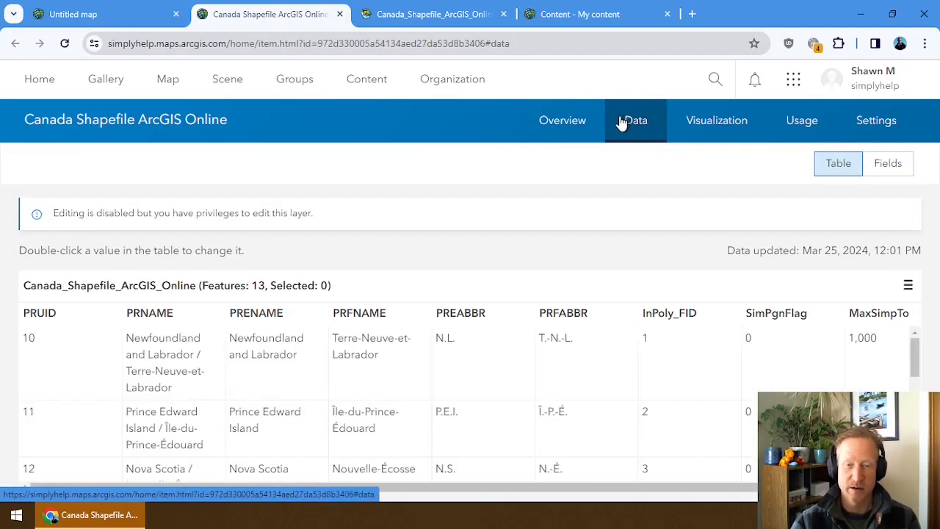
pyautogui.scroll(-10, 448, 340)
pyautogui.scroll(10, 447, 340)
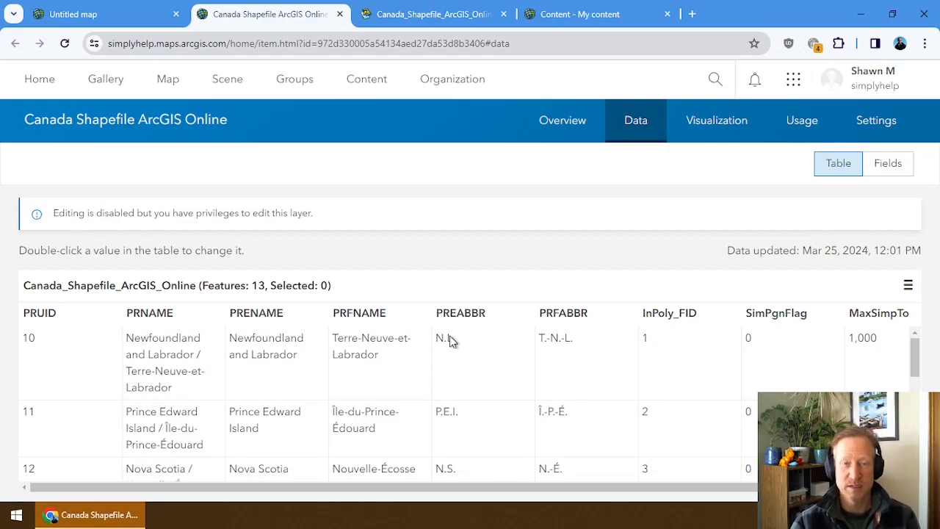
# Switch to the ArcGIS REST Services Directory and open the query form of the Canada_Shapefile_ArcGIS_Online layer.
pyautogui.click(436, 26)
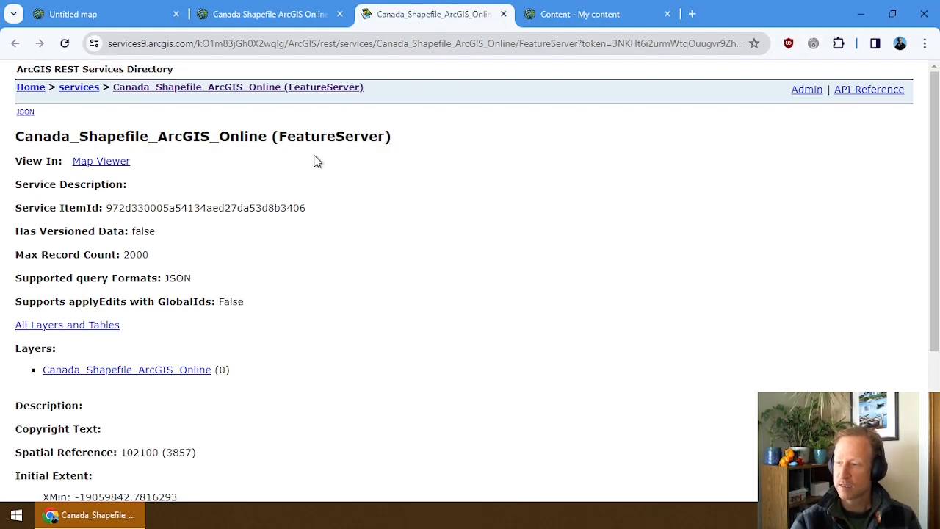
pyautogui.scroll(-2, 235, 204)
pyautogui.click(118, 234)
pyautogui.scroll(-12, 140, 274)
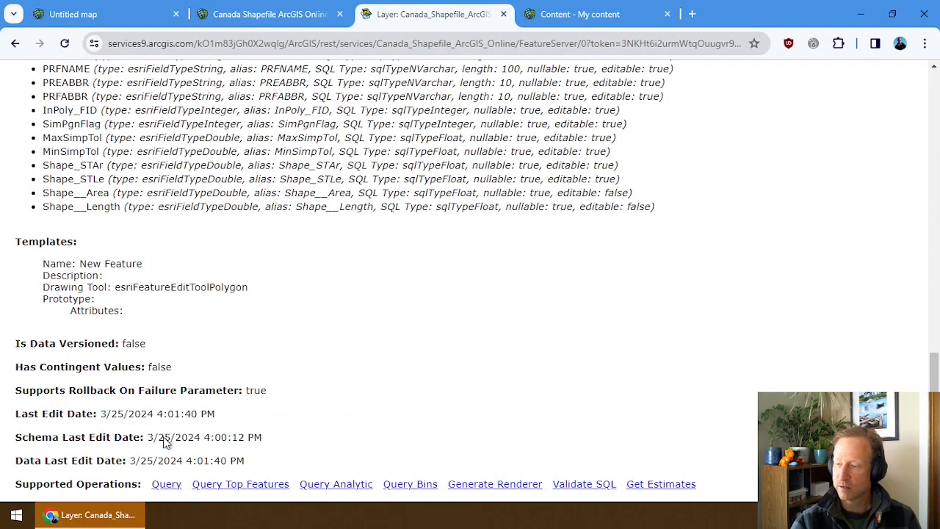
pyautogui.click(166, 484)
# Set the query's where clause to 1=1 and its out fields to * so all records and attributes are requested.
pyautogui.click(222, 153)
pyautogui.write('1=1')
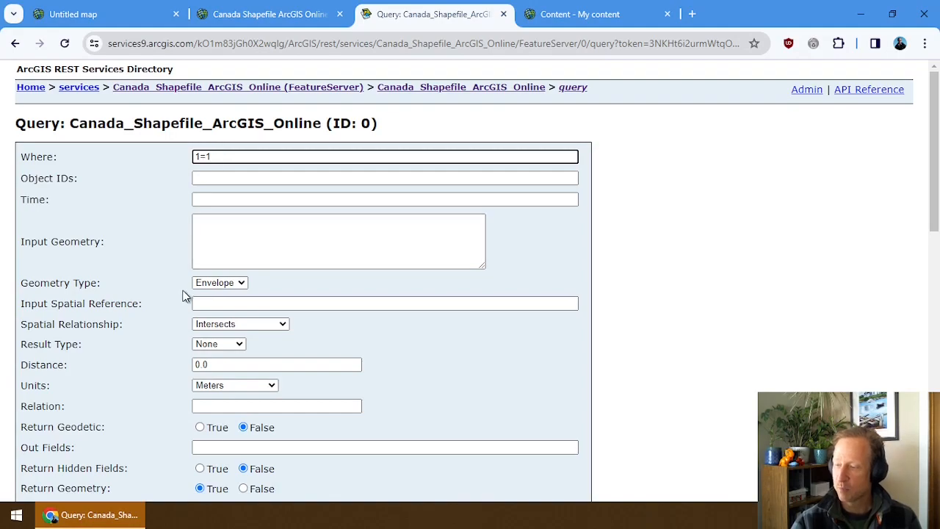
pyautogui.scroll(-3, 185, 294)
pyautogui.click(205, 241)
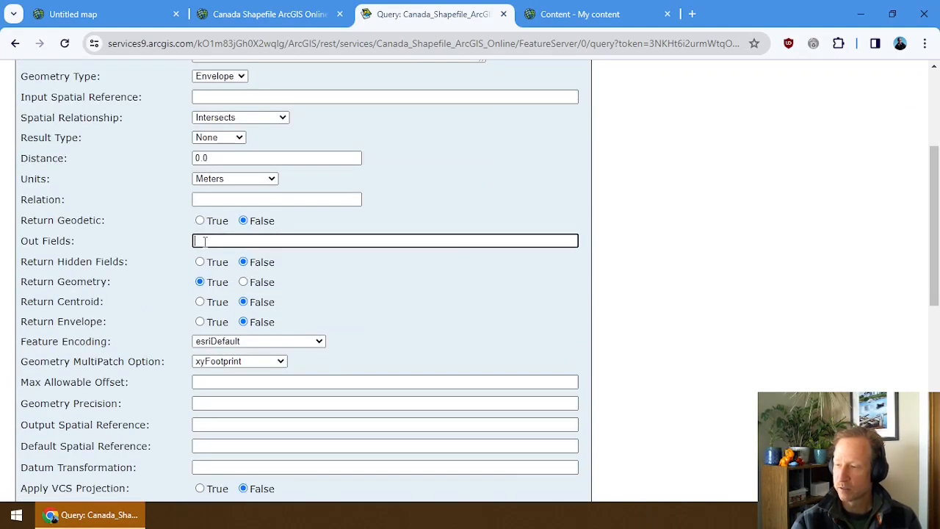
pyautogui.write('*')
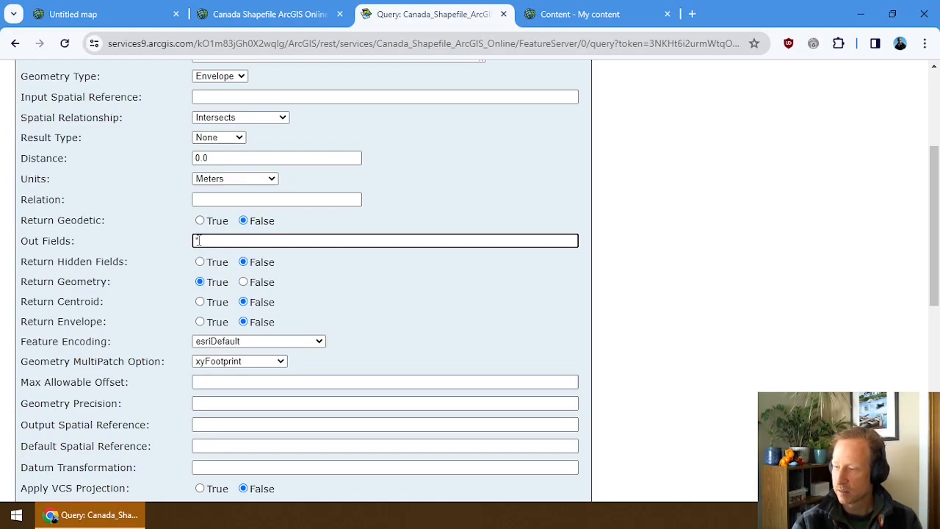
# Turn off returned geometry and run the query as a GET request in HTML format.
pyautogui.click(244, 282)
pyautogui.scroll(-2, 155, 323)
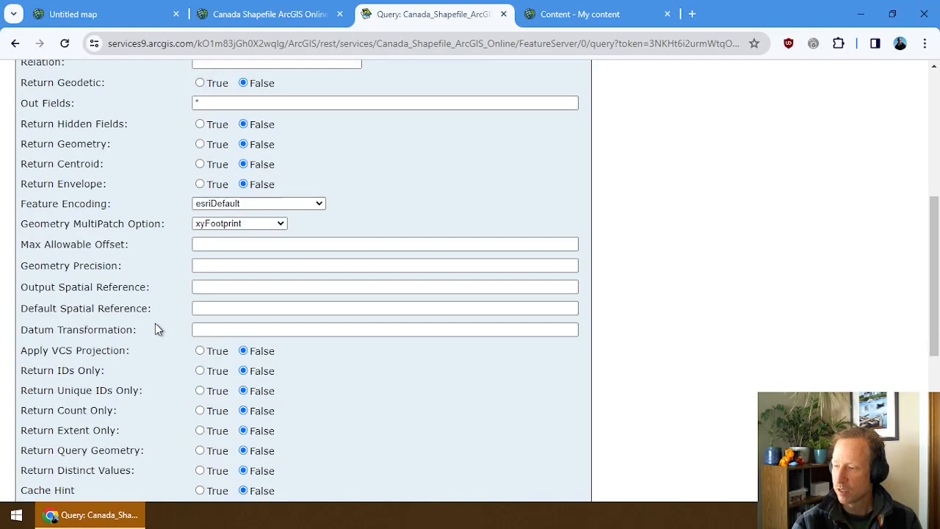
pyautogui.scroll(-5, 165, 298)
pyautogui.click(37, 477)
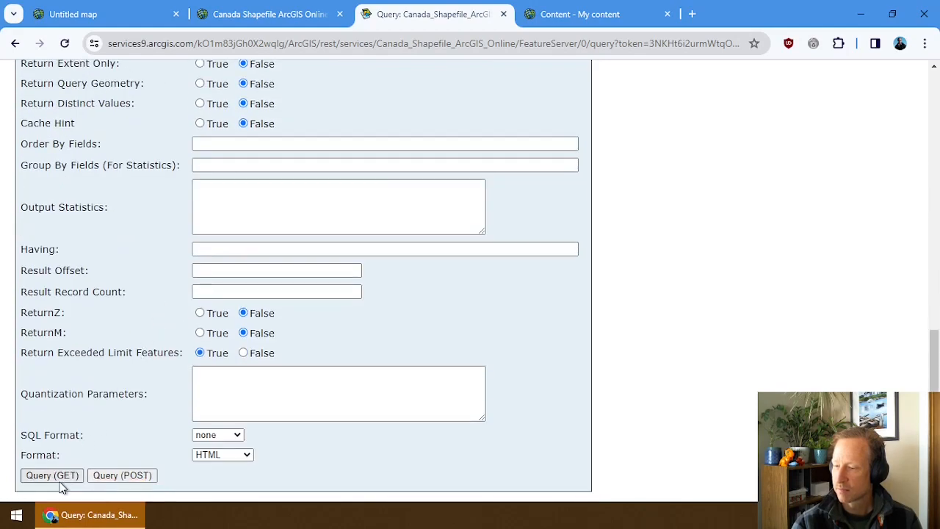
# Examine the returned province and territory records, including the name fields of Northwest Territories.
pyautogui.scroll(-15, 107, 392)
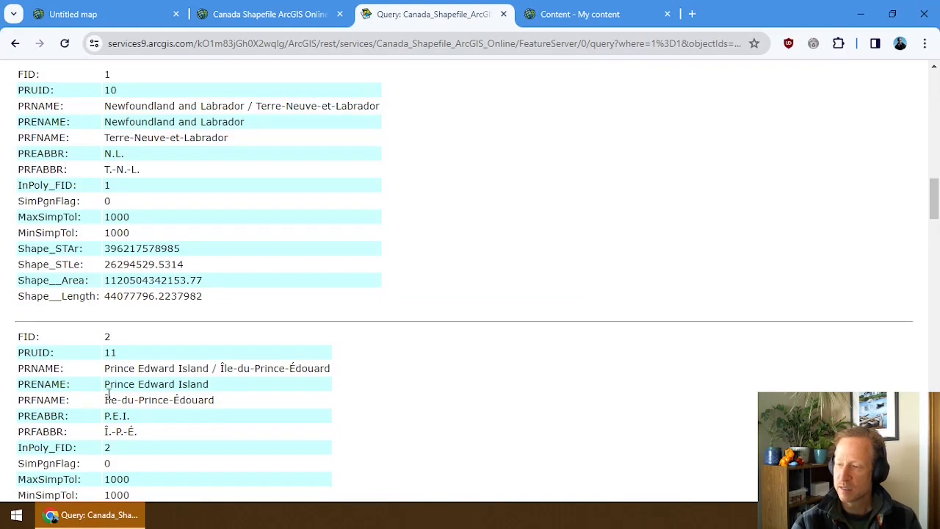
pyautogui.scroll(-20, 109, 394)
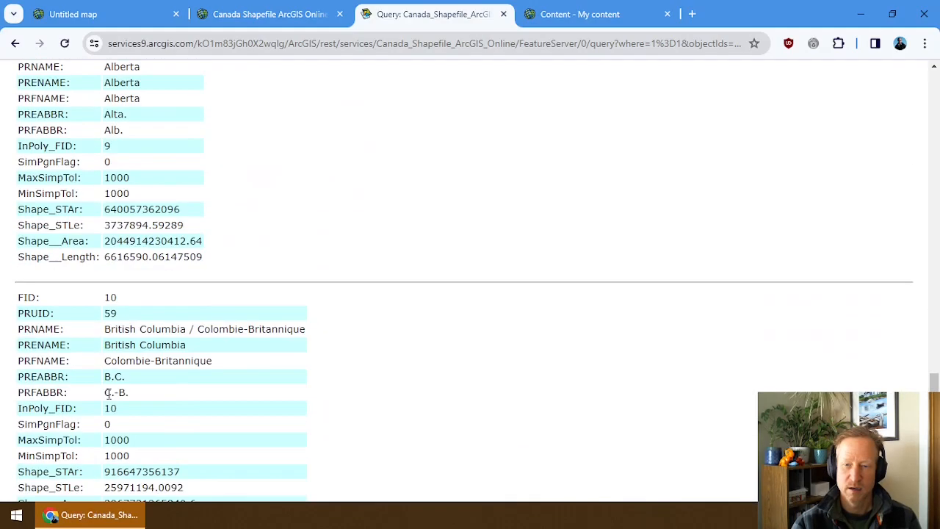
pyautogui.scroll(-7, 109, 393)
pyautogui.scroll(2, 101, 185)
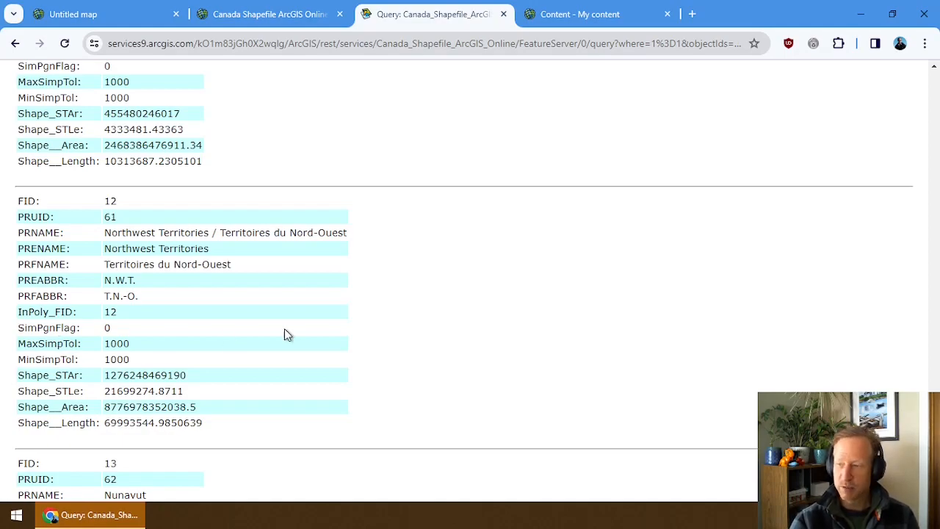
pyautogui.moveTo(231, 267); pyautogui.dragTo(17, 235)
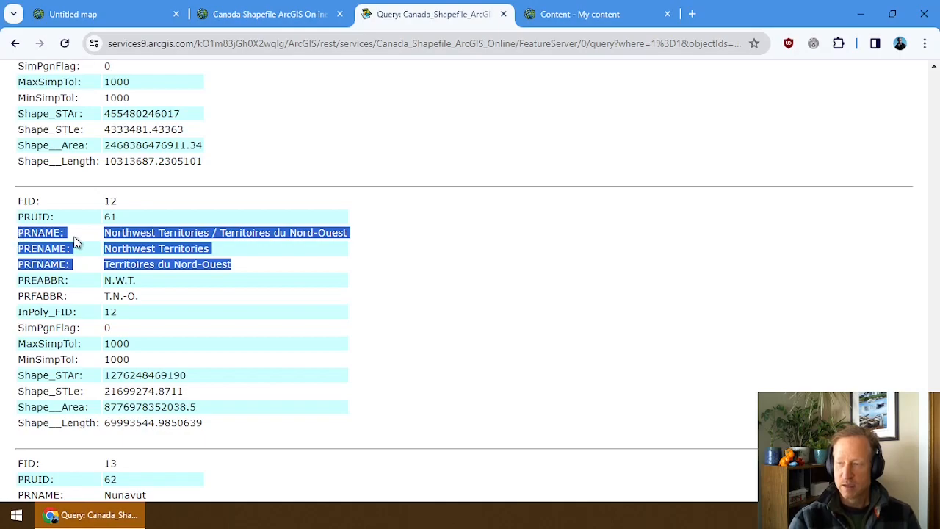
pyautogui.click(96, 246)
pyautogui.scroll(15, 136, 308)
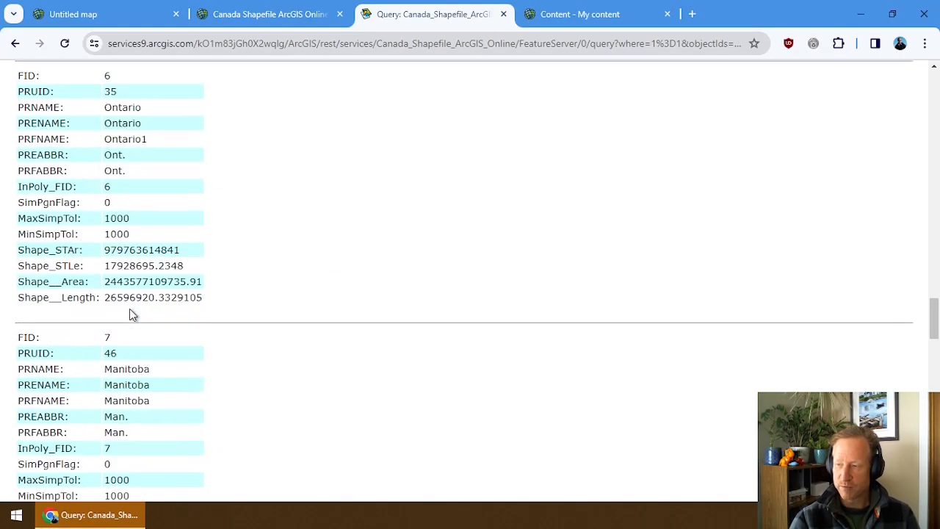
pyautogui.scroll(20, 129, 314)
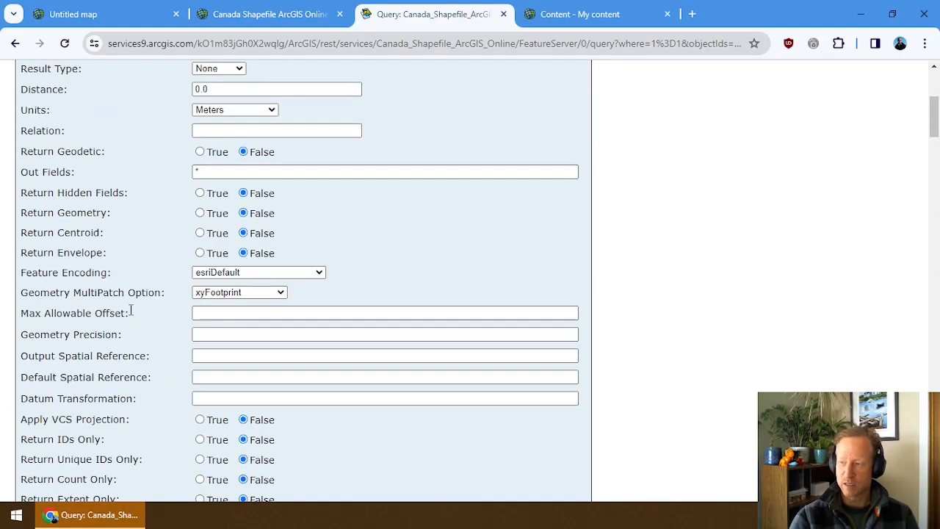
pyautogui.scroll(5, 130, 311)
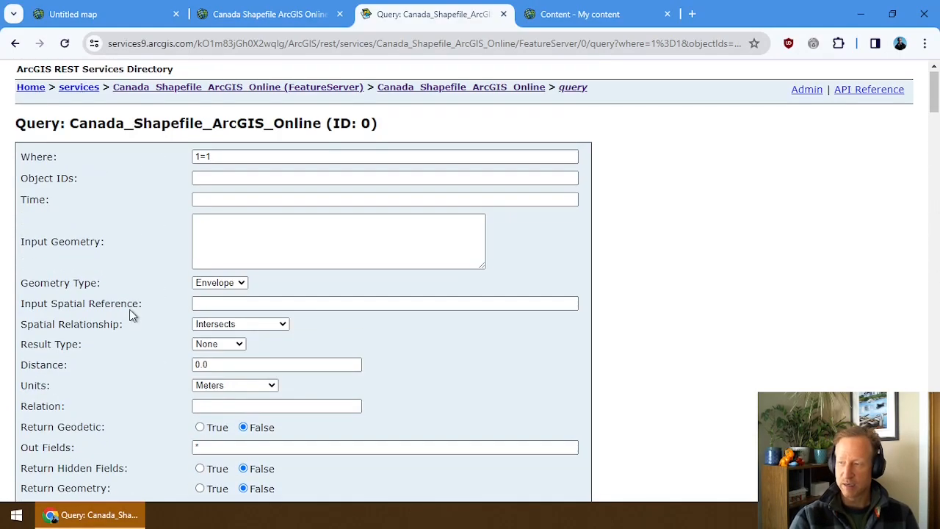
# Compare the where clause with the Nova Scotia record to identify the English name field and its value.
pyautogui.tripleClick(224, 155)
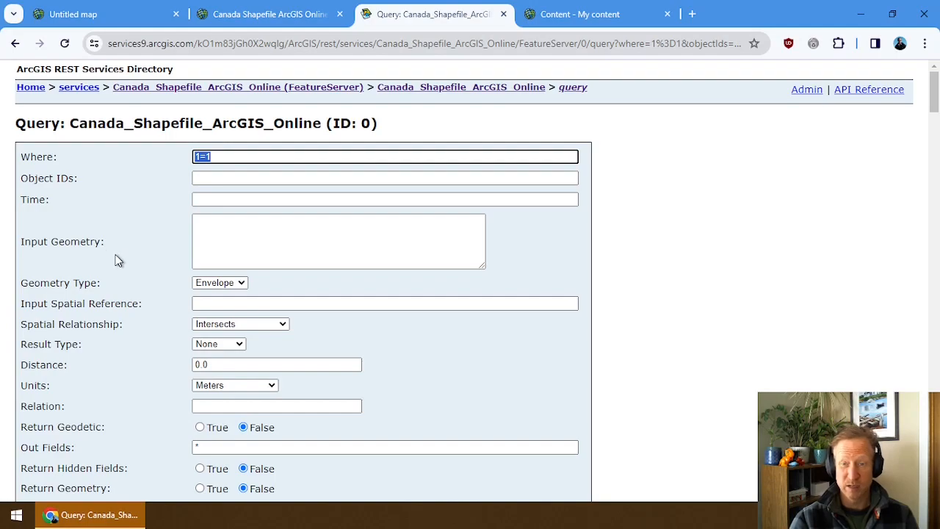
pyautogui.scroll(-15, 117, 260)
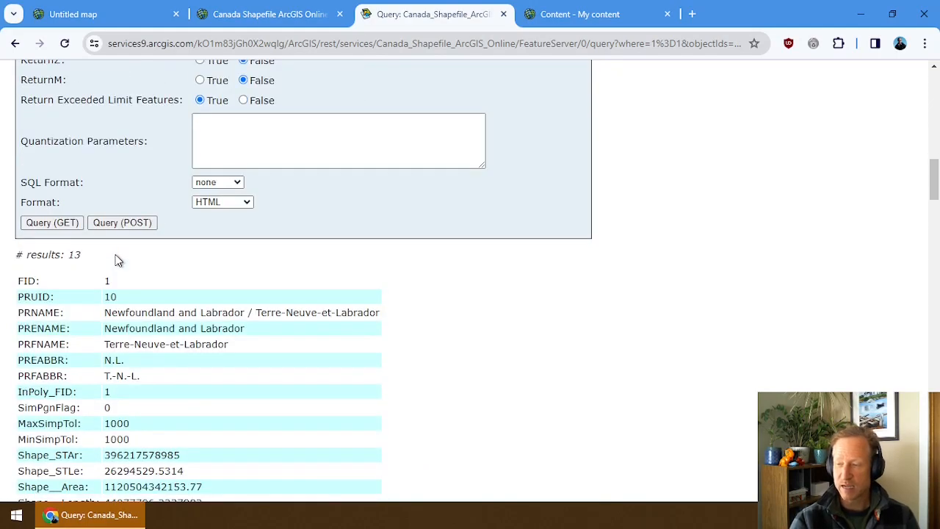
pyautogui.scroll(-8, 118, 260)
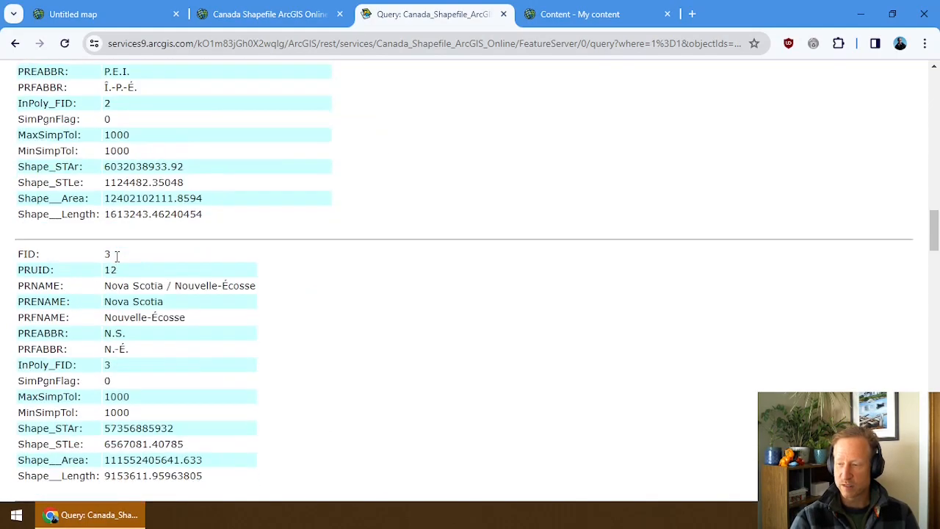
pyautogui.scroll(-4, 116, 317)
pyautogui.scroll(4, 122, 320)
pyautogui.moveTo(107, 301); pyautogui.dragTo(176, 308)
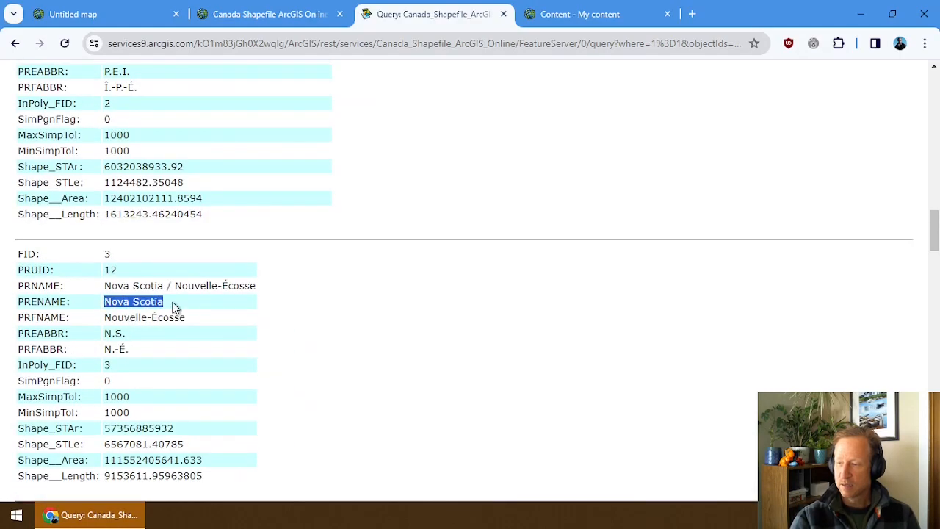
pyautogui.scroll(20, 214, 300)
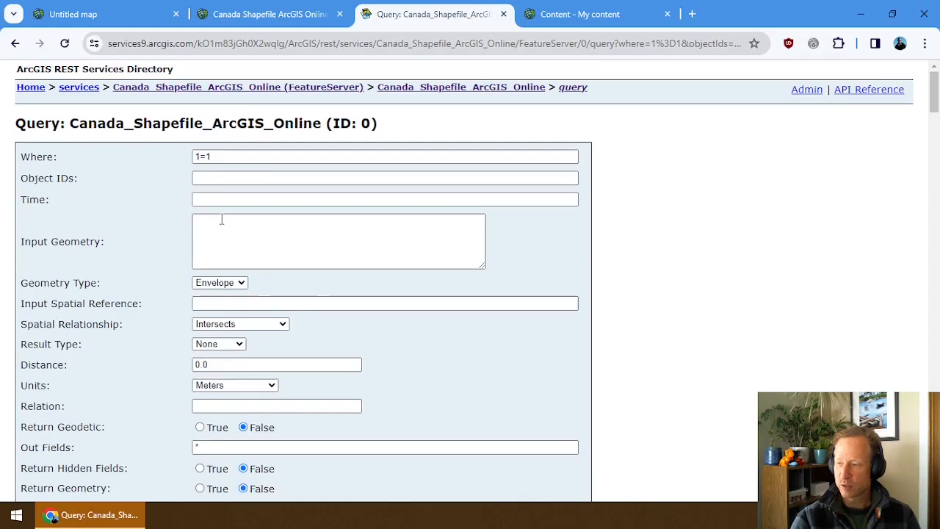
pyautogui.scroll(-18, 218, 189)
pyautogui.scroll(-8, 171, 313)
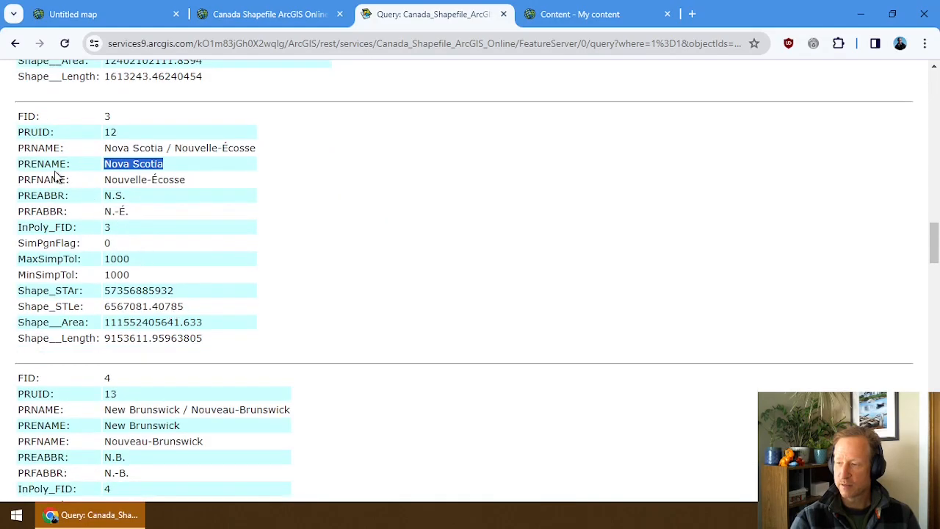
pyautogui.scroll(20, 209, 208)
# Replace the where clause with PRENAME = 'Nova Scotia', run the GET query and check its result.
pyautogui.moveTo(226, 154); pyautogui.dragTo(135, 149)
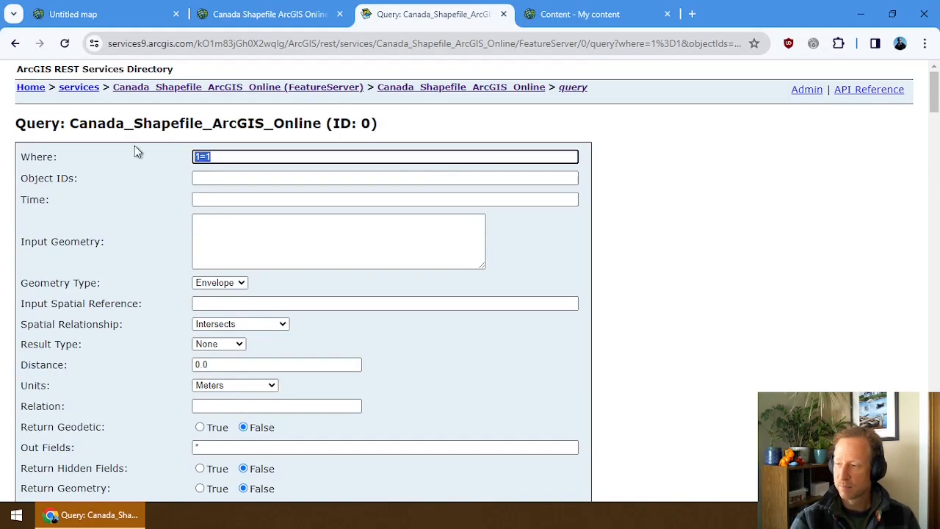
pyautogui.write("PRENAME = '")
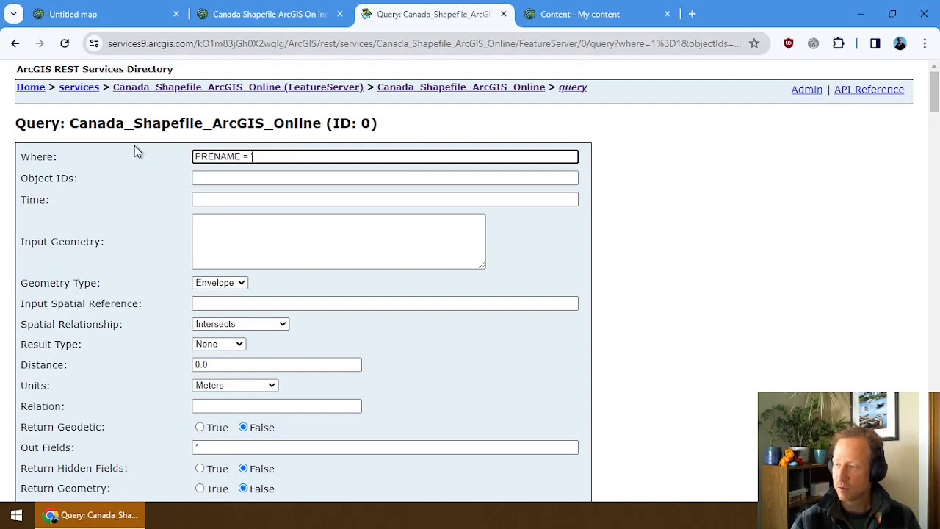
pyautogui.write("Nova Scotia'")
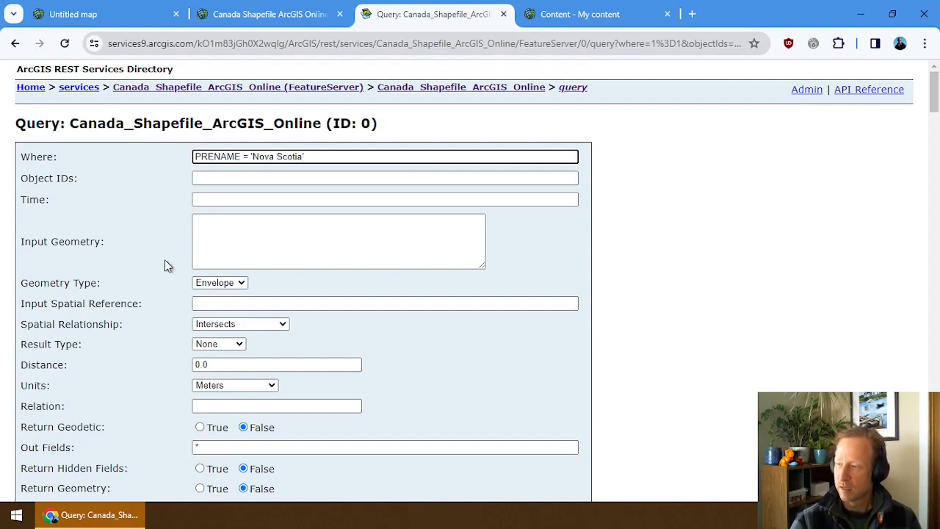
pyautogui.scroll(-15, 164, 261)
pyautogui.click(53, 430)
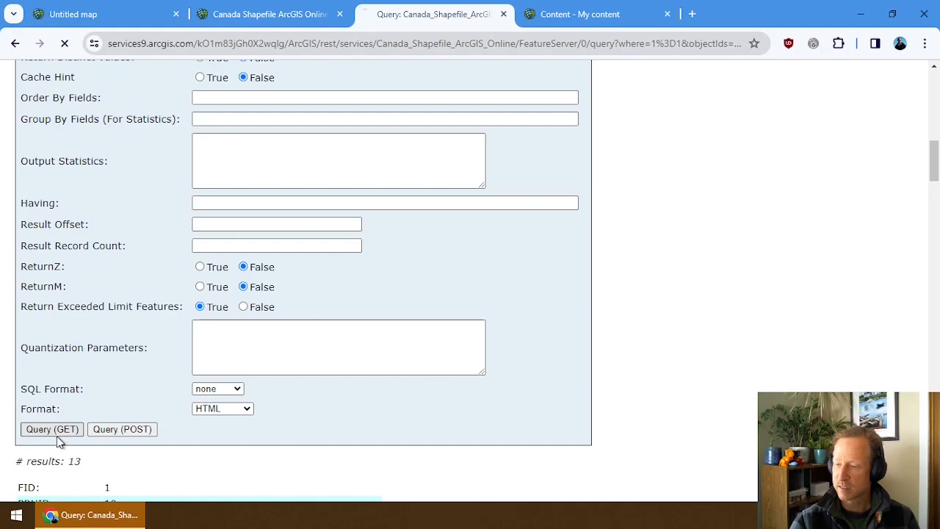
pyautogui.scroll(-18, 142, 330)
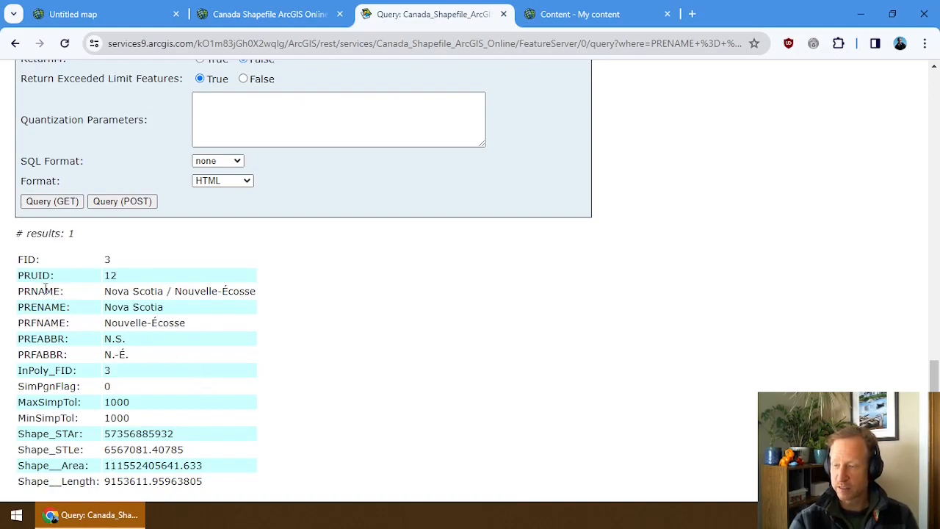
# Replace the * in the out fields with the PRNAME field name copied from the query result.
pyautogui.scroll(10, 143, 319)
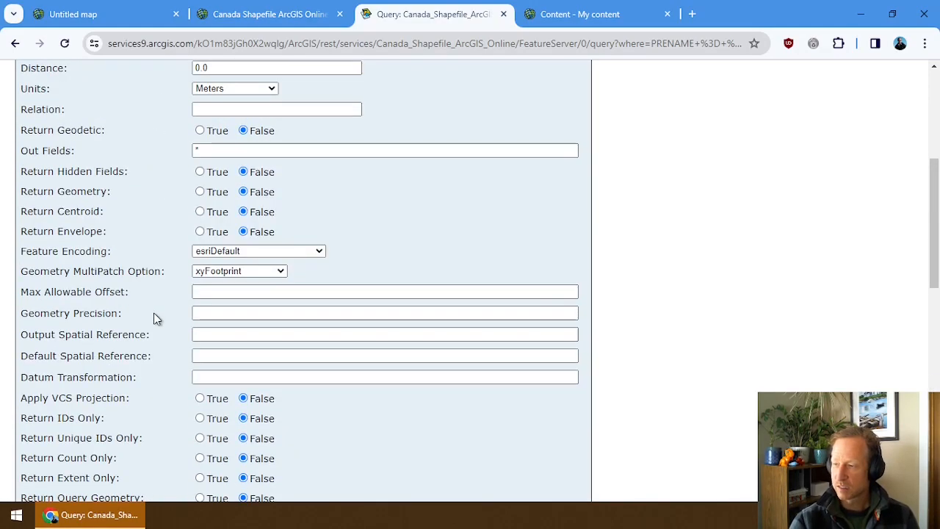
pyautogui.moveTo(211, 151); pyautogui.dragTo(157, 143)
pyautogui.scroll(-10, 96, 350)
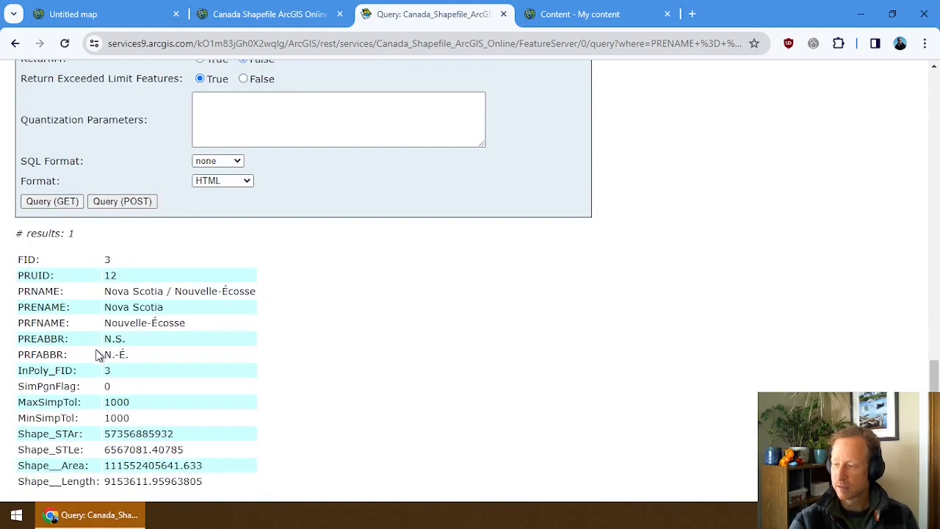
pyautogui.doubleClick(40, 292)
pyautogui.hotkey('ctrl', 'c')
pyautogui.scroll(10, 146, 299)
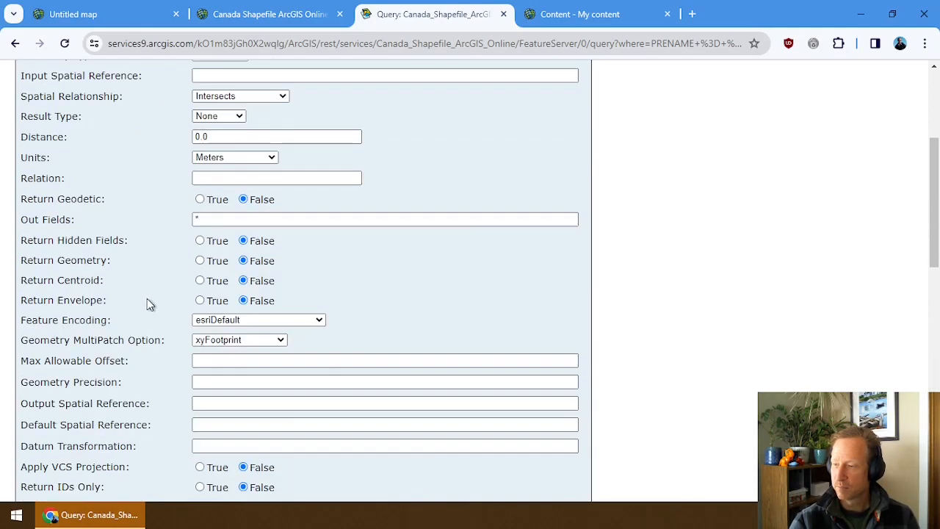
pyautogui.doubleClick(219, 223)
pyautogui.hotkey('ctrl', 'v')
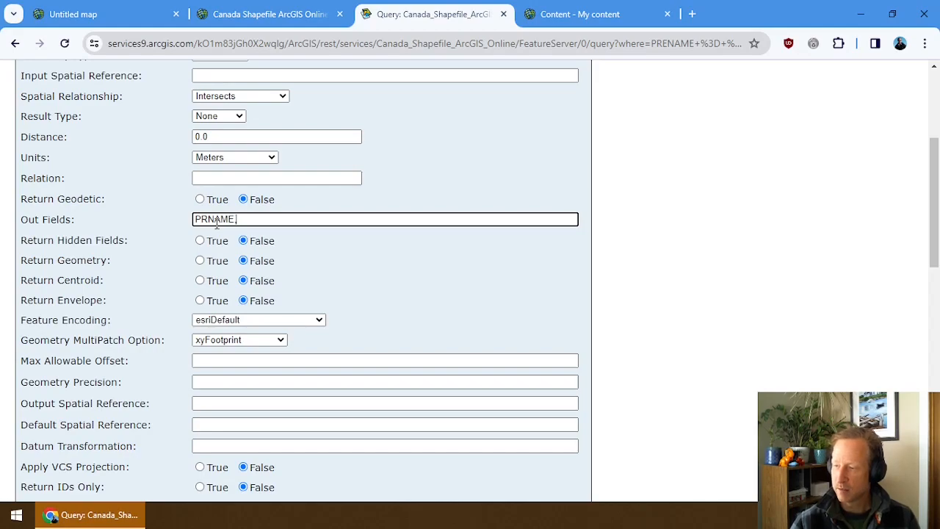
# Append the PRENAME field name from the result to the out fields, giving PRNAME,PRENAME.
pyautogui.scroll(-10, 208, 184)
pyautogui.doubleClick(31, 444)
pyautogui.hotkey('ctrl', 'c')
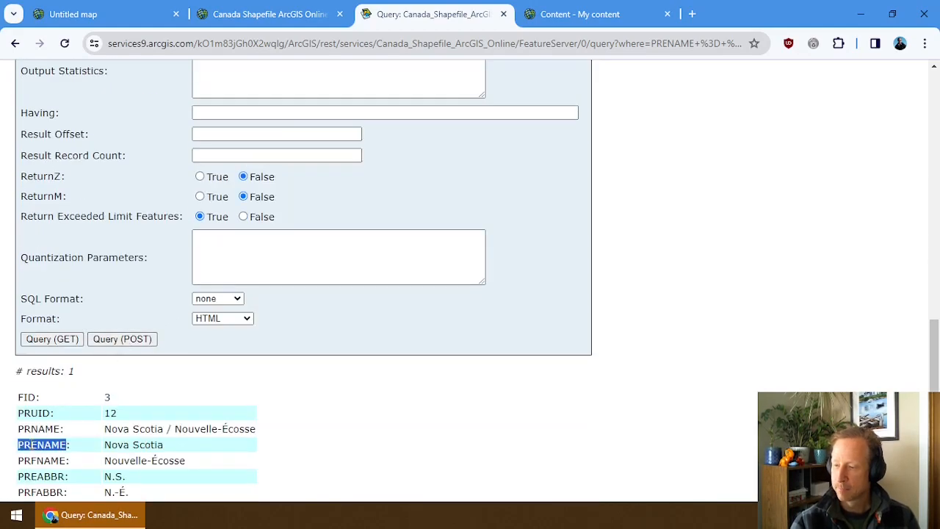
pyautogui.scroll(10, 162, 331)
pyautogui.click(257, 284)
pyautogui.hotkey('ctrl', 'v')
# Append the PRFNAME field name from the result to the out fields and rerun the GET query.
pyautogui.scroll(-4, 97, 362)
pyautogui.scroll(-6, 98, 362)
pyautogui.doubleClick(53, 323)
pyautogui.hotkey('ctrl', 'c')
pyautogui.scroll(7, 115, 309)
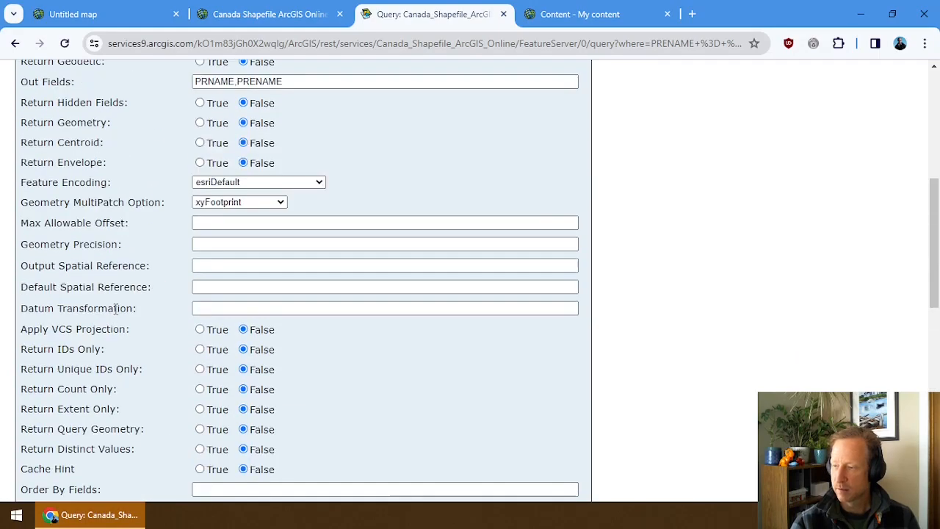
pyautogui.scroll(1, 115, 309)
pyautogui.click(296, 149)
pyautogui.hotkey('ctrl', 'v')
pyautogui.scroll(-8, 163, 314)
pyautogui.click(58, 338)
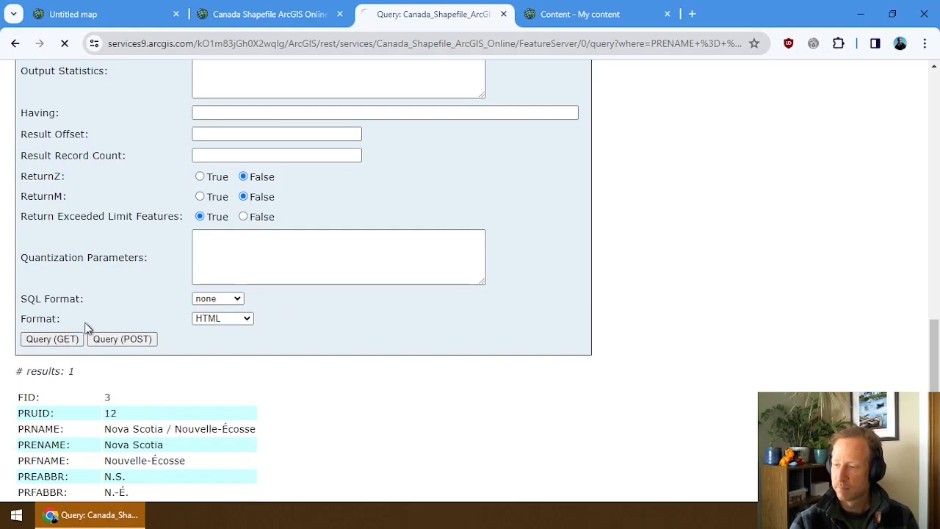
# Review the Nova Scotia query result with its limited out fields, and switch to the Untitled map to view the layer.
pyautogui.scroll(-10, 124, 347)
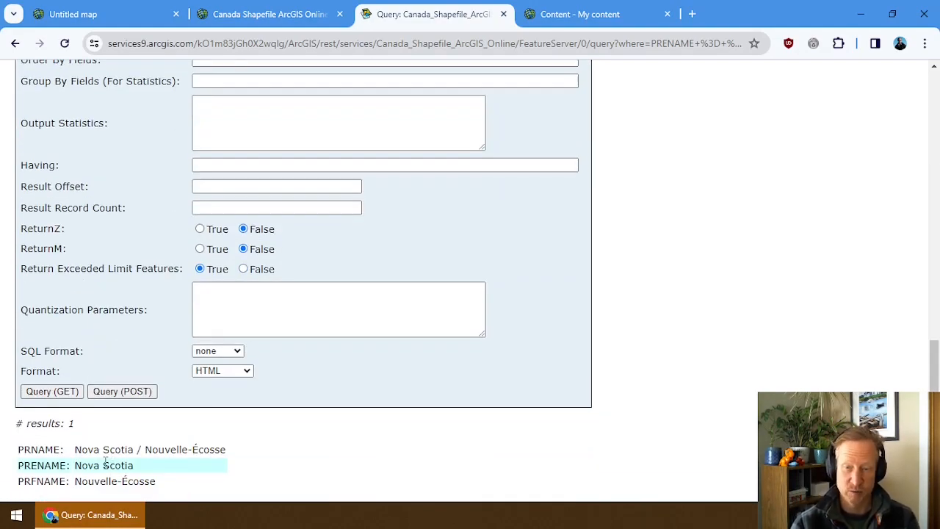
pyautogui.scroll(10, 87, 455)
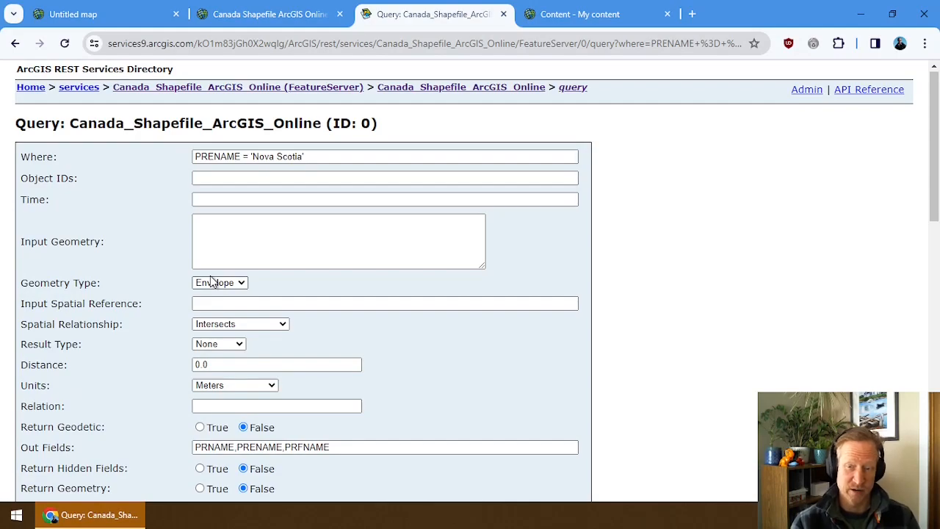
pyautogui.click(127, 22)
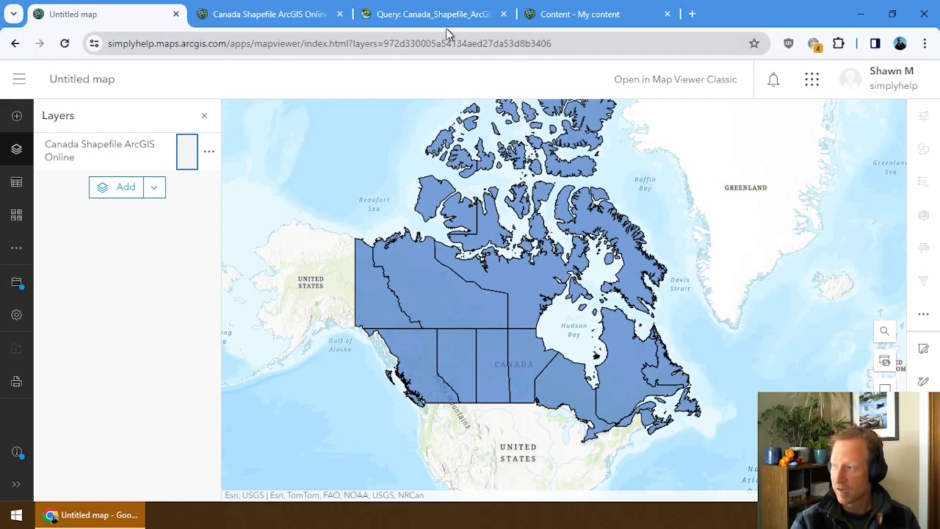
# Back in the REST query page, replace the where clause with 1=1, run the GET query and check its results.
pyautogui.click(424, 22)
pyautogui.moveTo(317, 156); pyautogui.dragTo(147, 155)
pyautogui.press('BackSpace')
pyautogui.write('1=1')
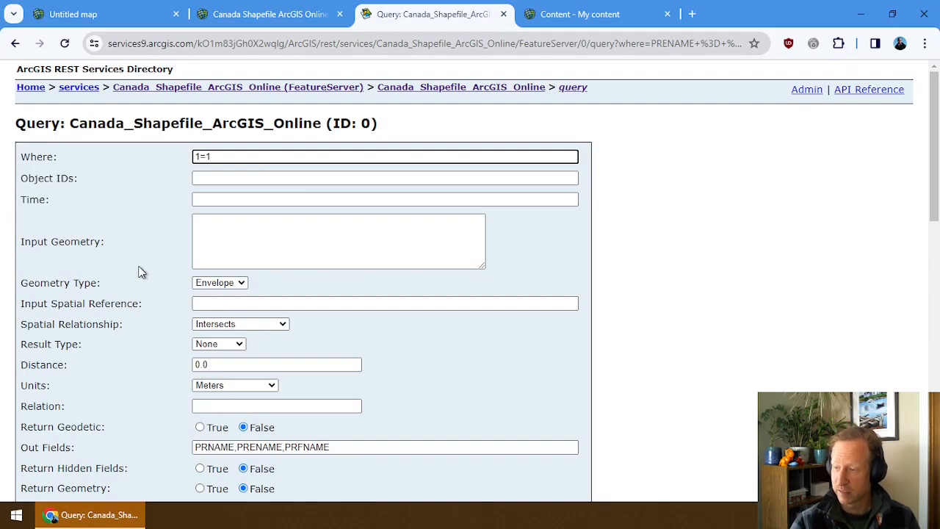
pyautogui.scroll(-15, 140, 268)
pyautogui.click(63, 390)
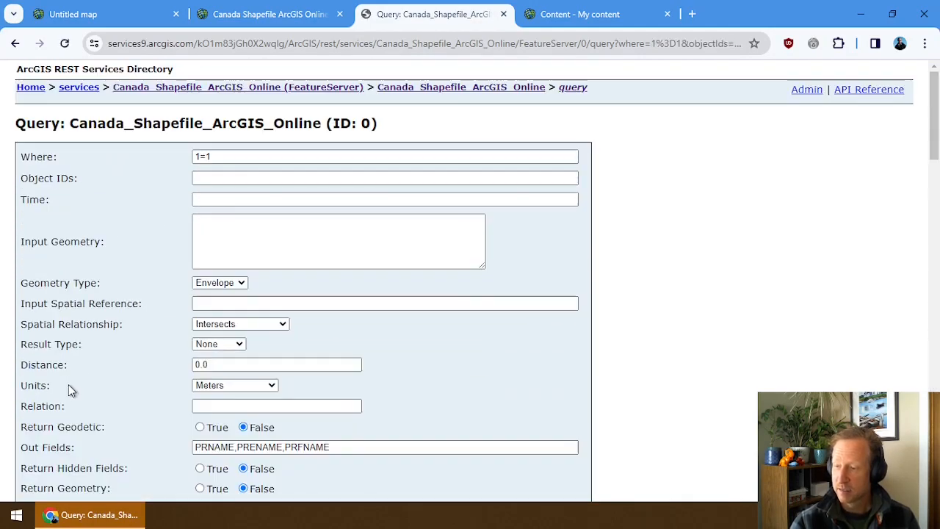
pyautogui.scroll(-20, 70, 387)
pyautogui.scroll(20, 74, 394)
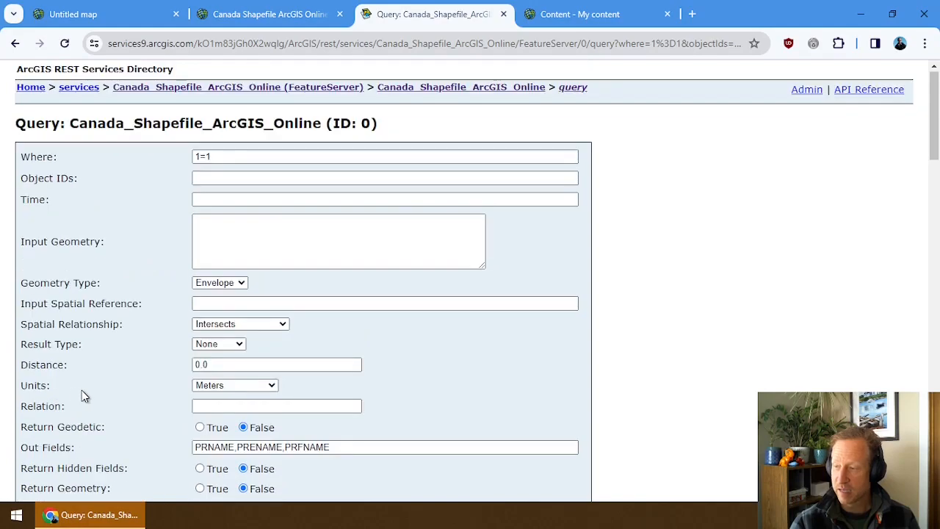
# Replace the field names in the out fields with *, rerun the GET query and review the returned records.
pyautogui.scroll(-2, 78, 397)
pyautogui.moveTo(360, 309); pyautogui.dragTo(102, 310)
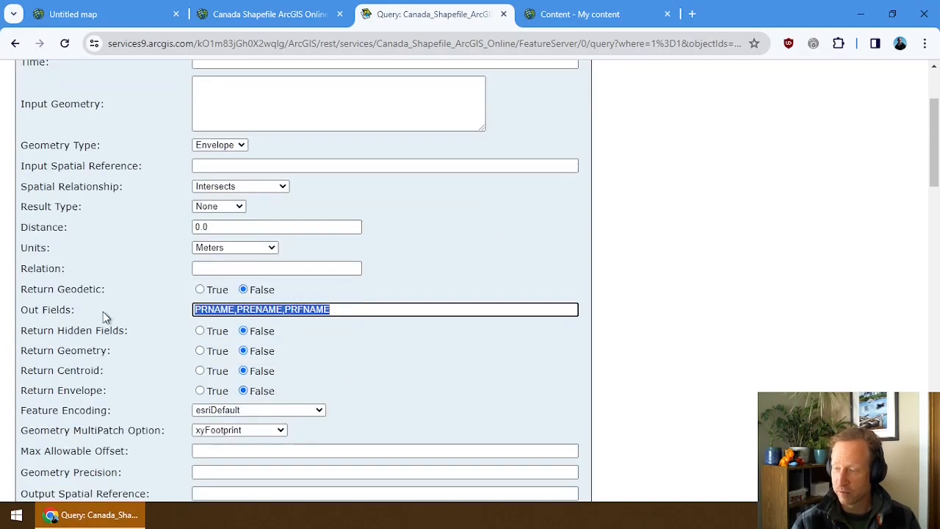
pyautogui.press('BackSpace')
pyautogui.scroll(-7, 95, 323)
pyautogui.scroll(-4, 91, 334)
pyautogui.click(59, 293)
pyautogui.scroll(-18, 112, 363)
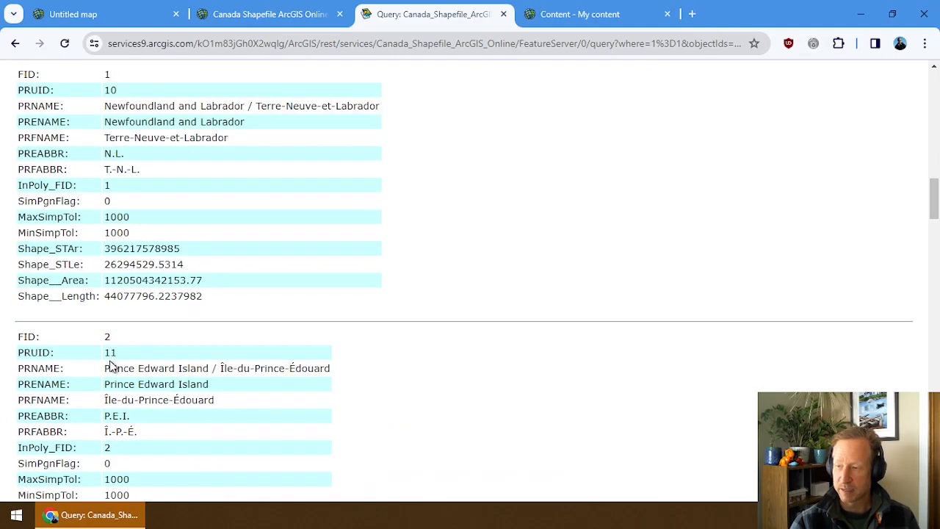
pyautogui.scroll(18, 111, 361)
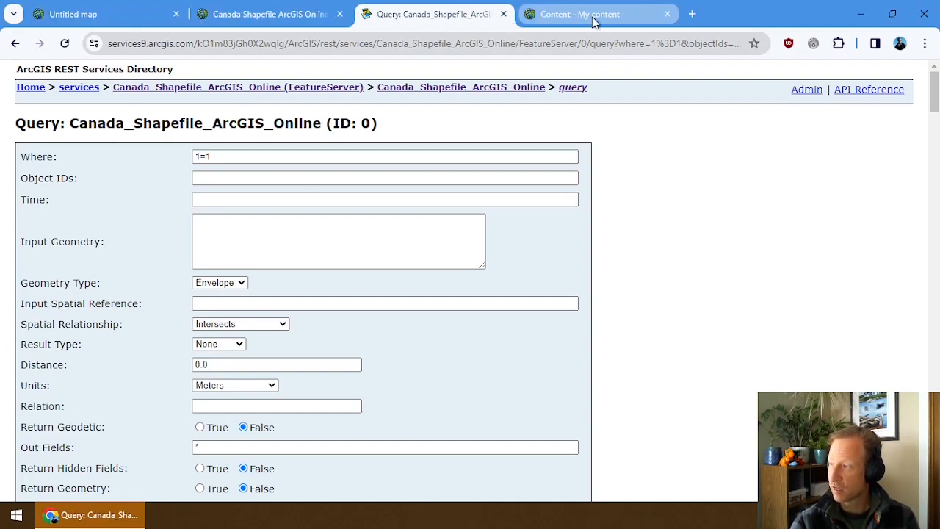
# From the overview of the Canada Shapefile ArcGIS Online item, start creating a standard view layer.
pyautogui.click(301, 15)
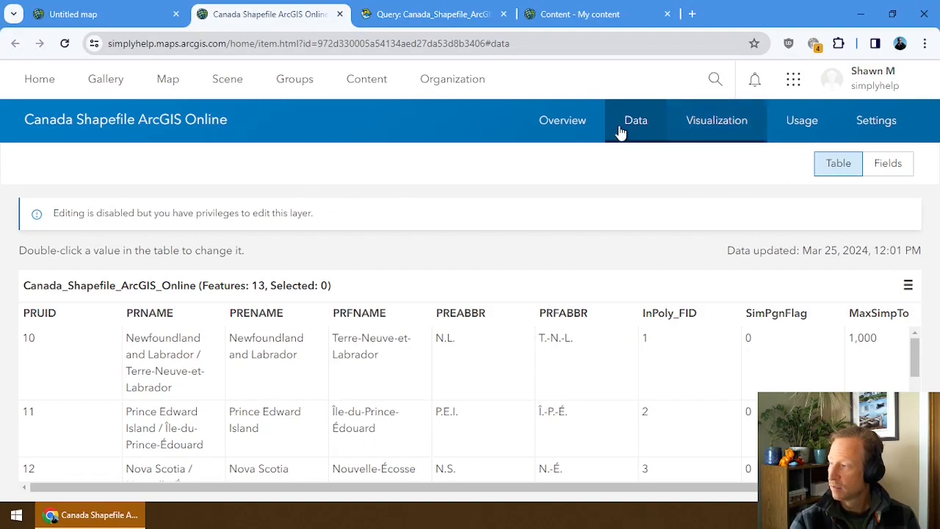
pyautogui.click(563, 124)
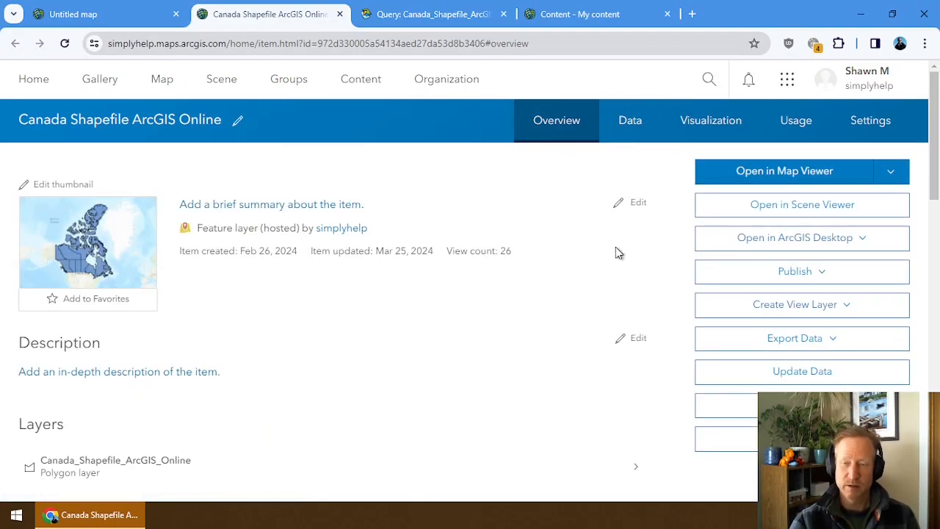
pyautogui.click(763, 312)
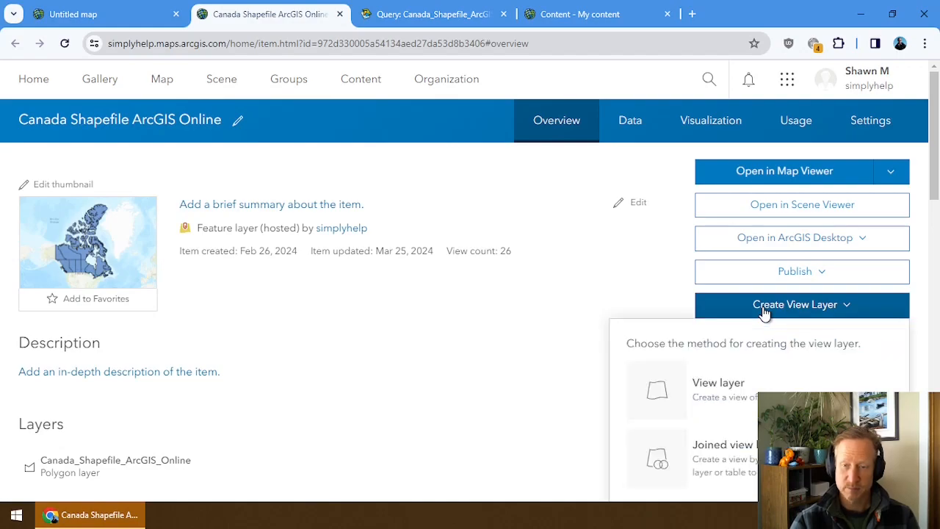
pyautogui.scroll(-2, 728, 363)
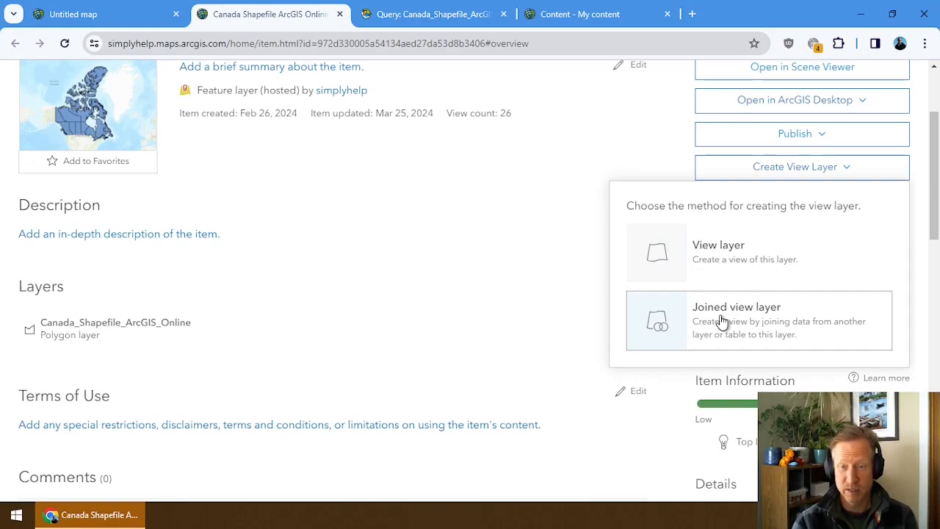
pyautogui.click(721, 272)
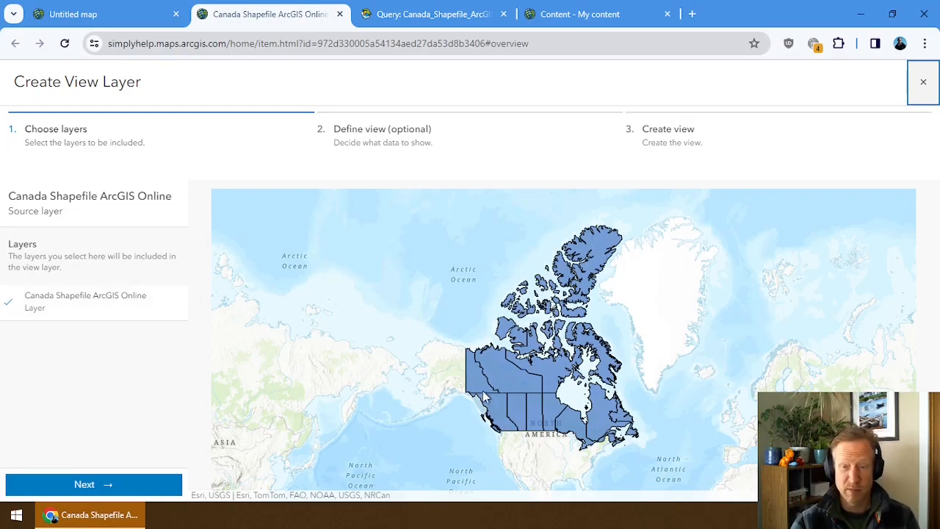
# Keep the Canada Shapefile ArcGIS Online layer included in the view and open its layer definitions.
pyautogui.click(95, 317)
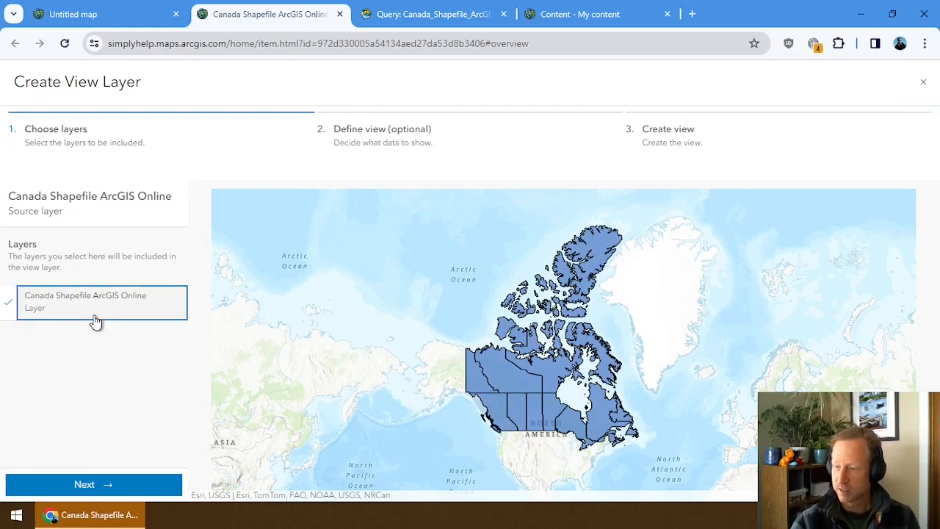
pyautogui.click(64, 312)
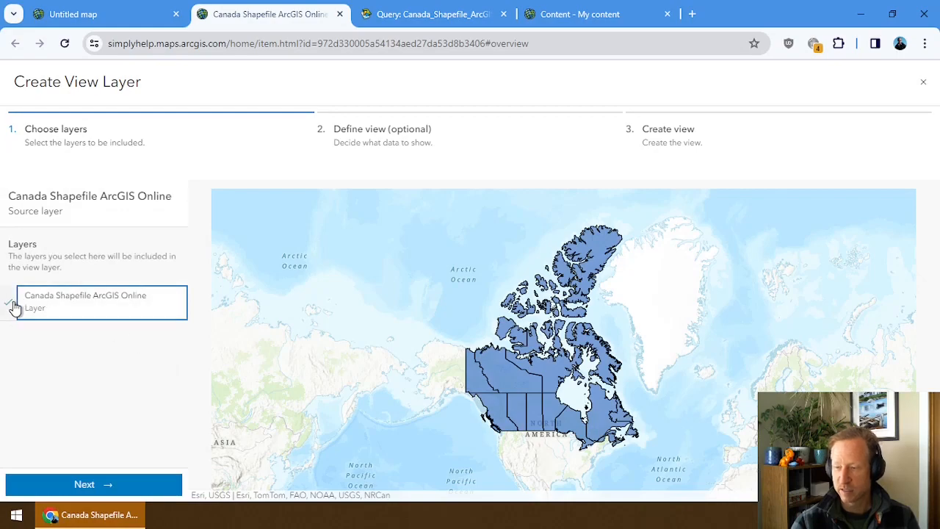
pyautogui.click(108, 486)
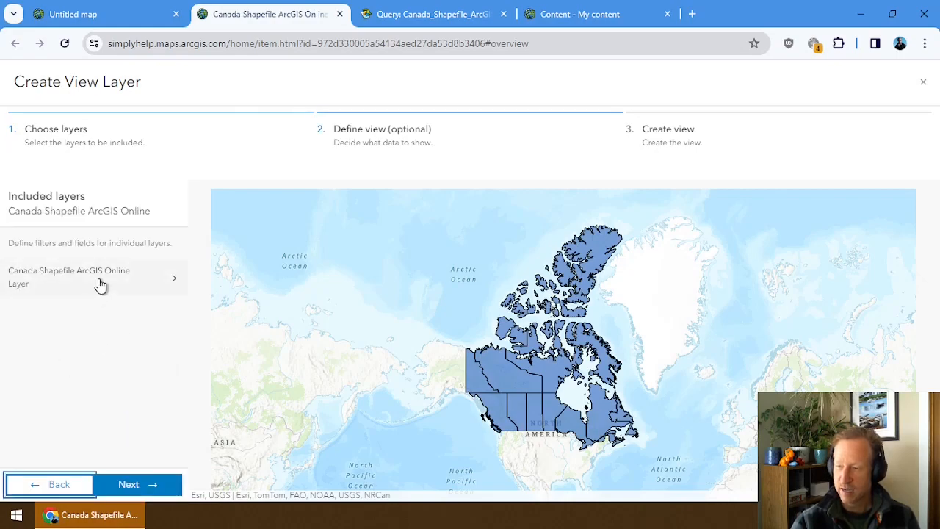
pyautogui.click(148, 284)
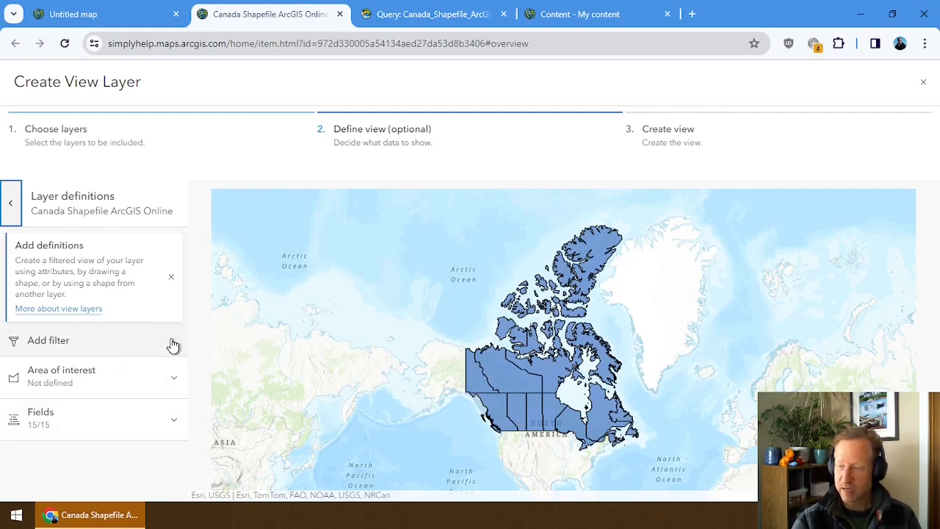
# Add a filter expression to the view layer and choose PRENAME as its field.
pyautogui.click(172, 346)
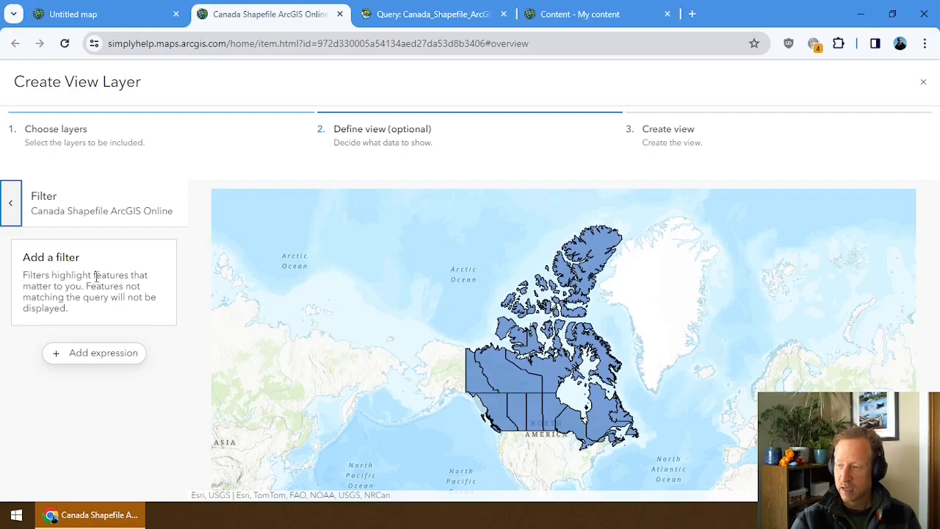
pyautogui.click(101, 355)
pyautogui.click(117, 367)
pyautogui.click(193, 204)
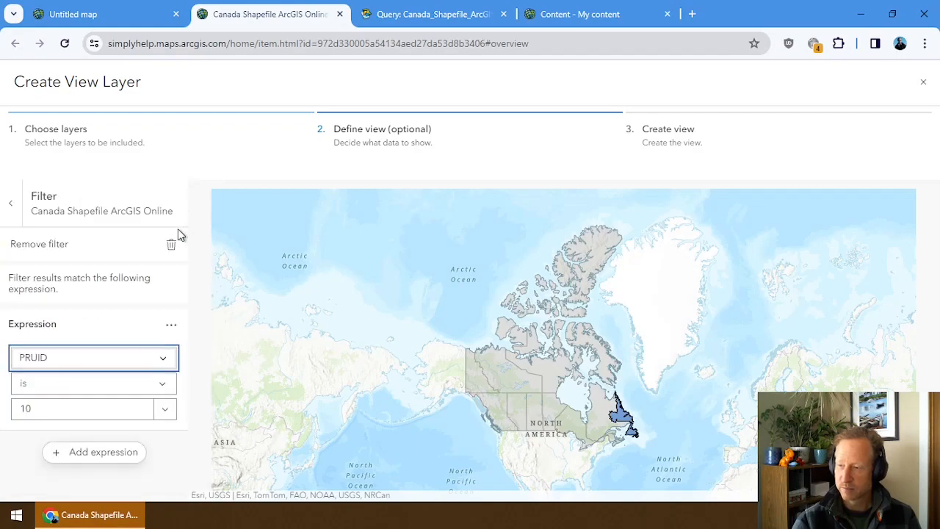
pyautogui.click(171, 325)
pyautogui.click(171, 330)
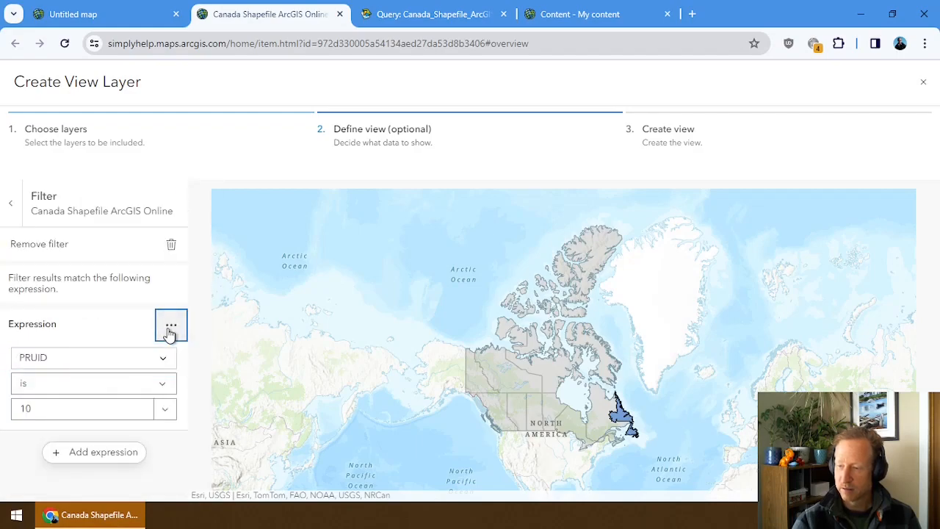
pyautogui.click(166, 360)
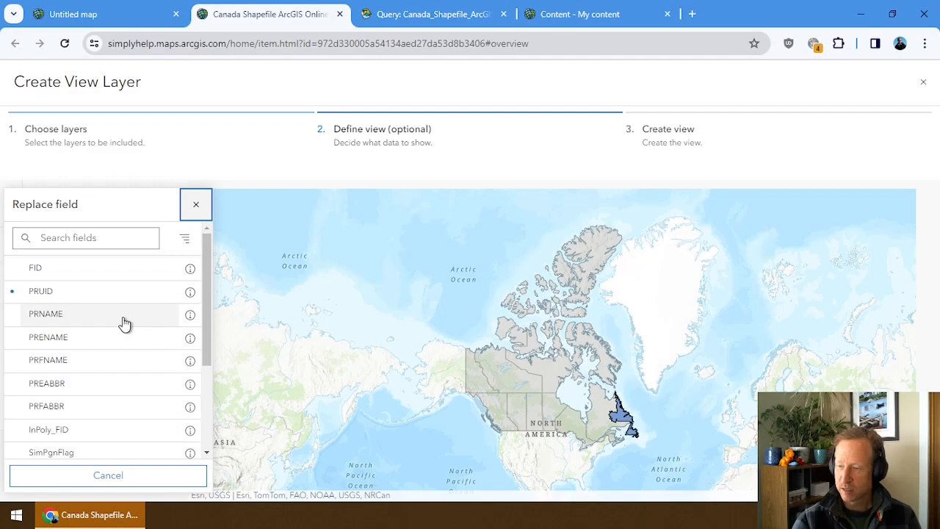
pyautogui.click(109, 338)
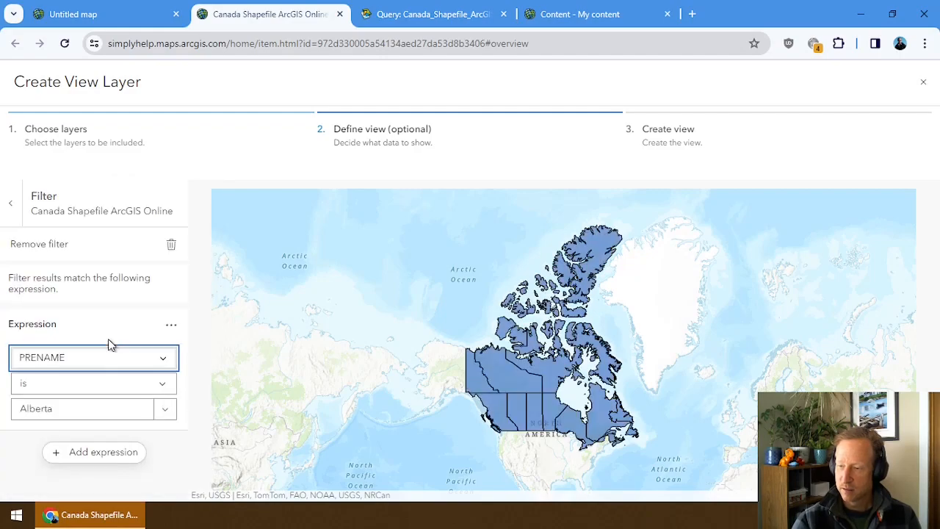
# Set the filter expression so that PRENAME is Nova Scotia.
pyautogui.click(166, 412)
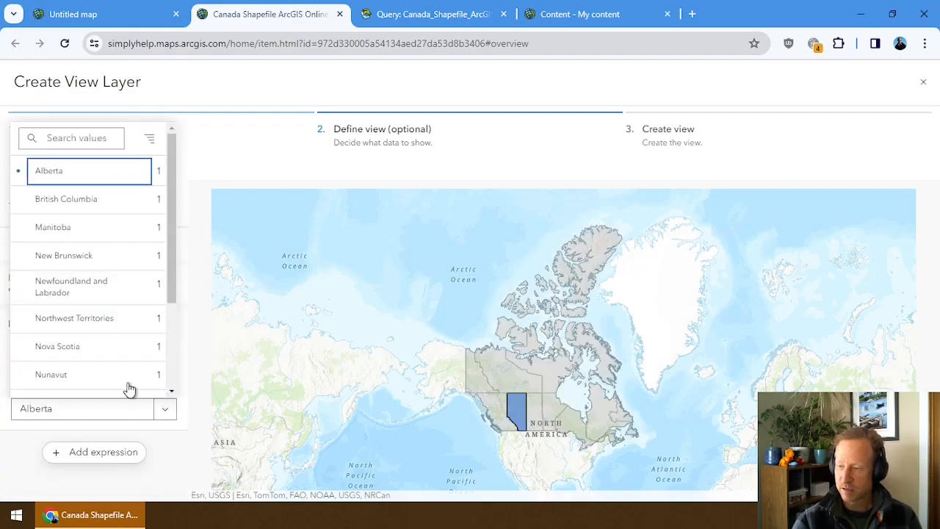
pyautogui.moveTo(168, 247); pyautogui.dragTo(177, 321)
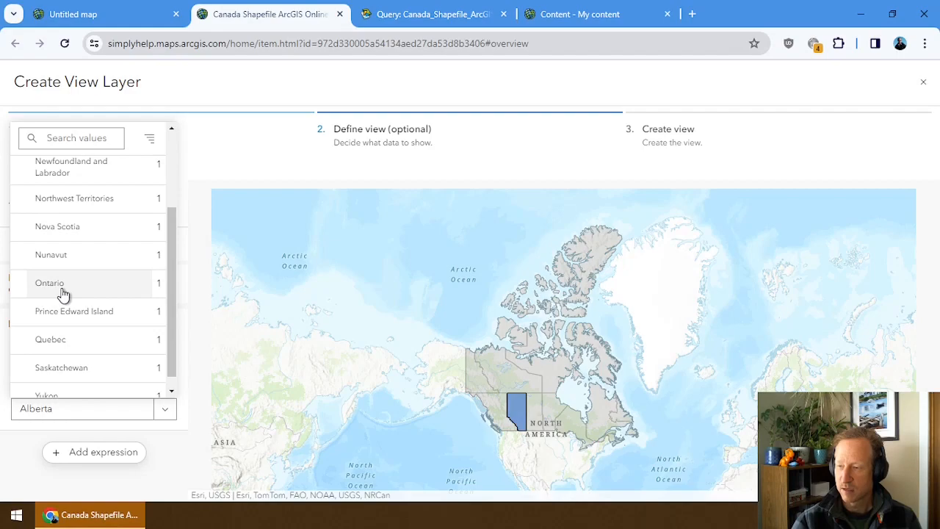
pyautogui.click(71, 228)
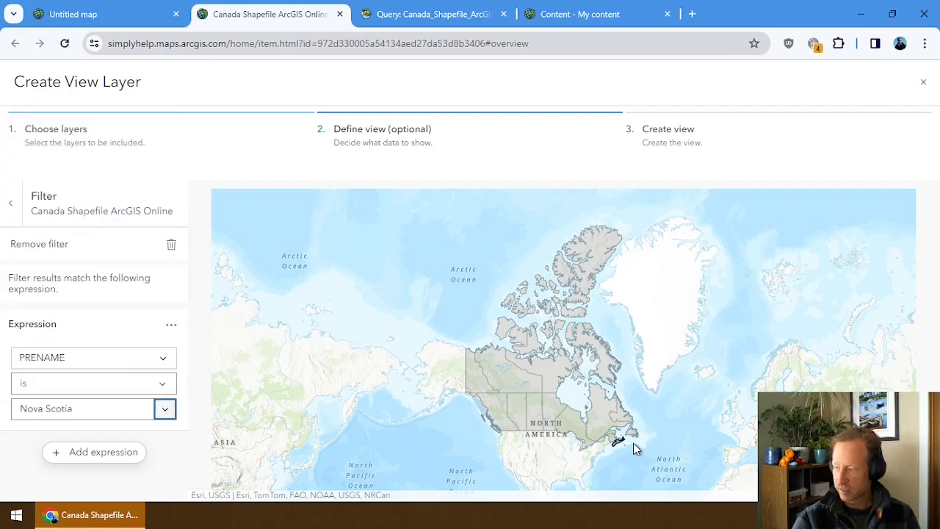
# Try the filter with Newfoundland and Labrador, Manitoba, British Columbia and Ontario as the PRENAME value.
pyautogui.click(164, 409)
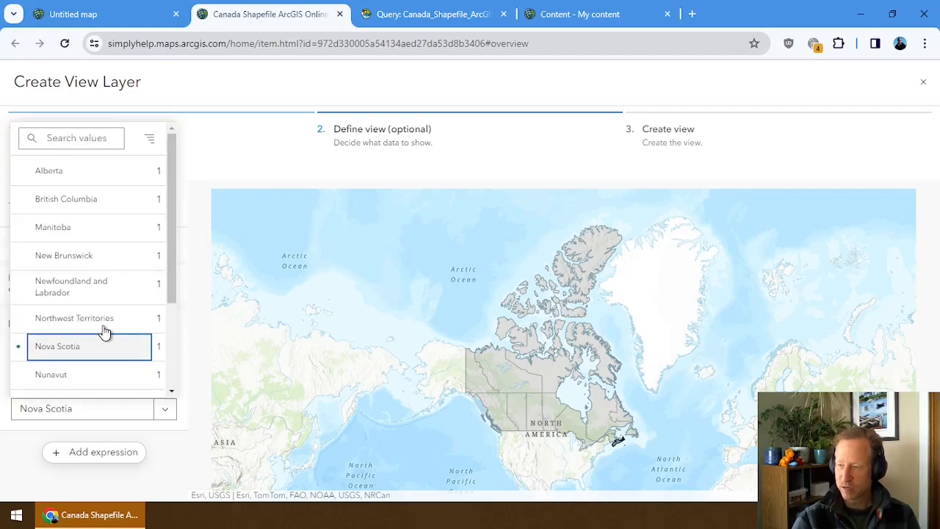
pyautogui.click(81, 290)
pyautogui.click(166, 411)
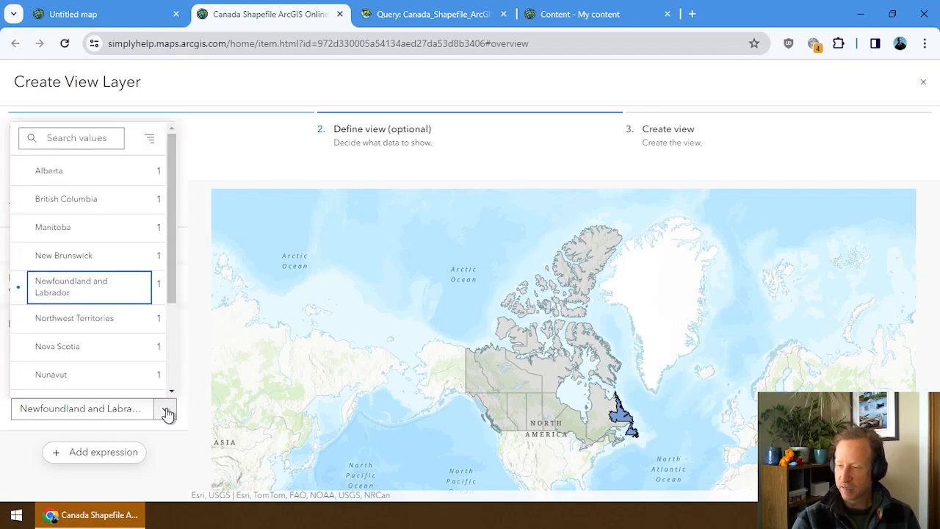
pyautogui.click(81, 230)
pyautogui.click(167, 410)
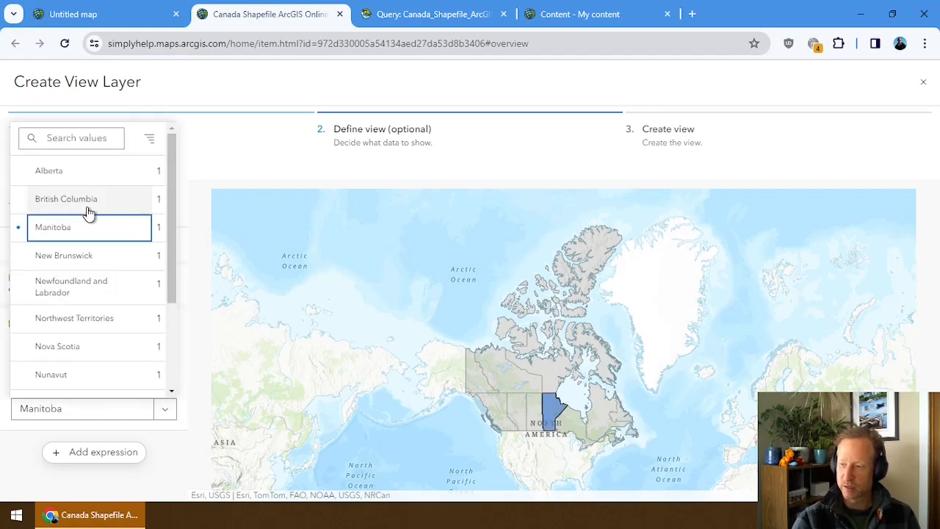
pyautogui.click(86, 213)
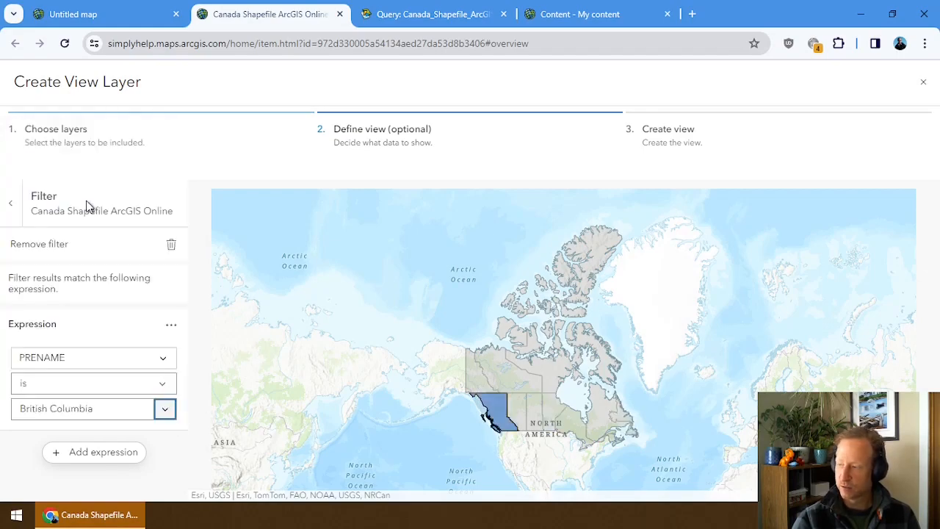
pyautogui.click(166, 411)
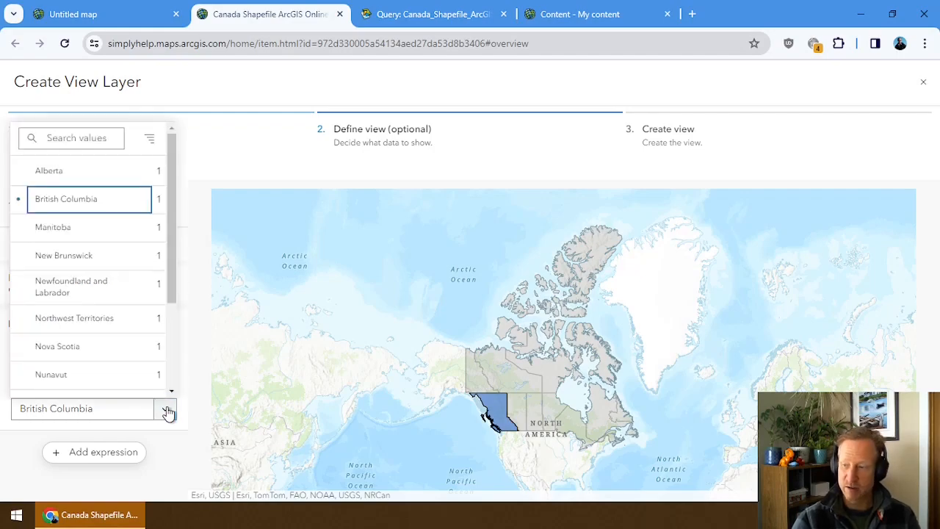
pyautogui.moveTo(166, 281); pyautogui.dragTo(176, 391)
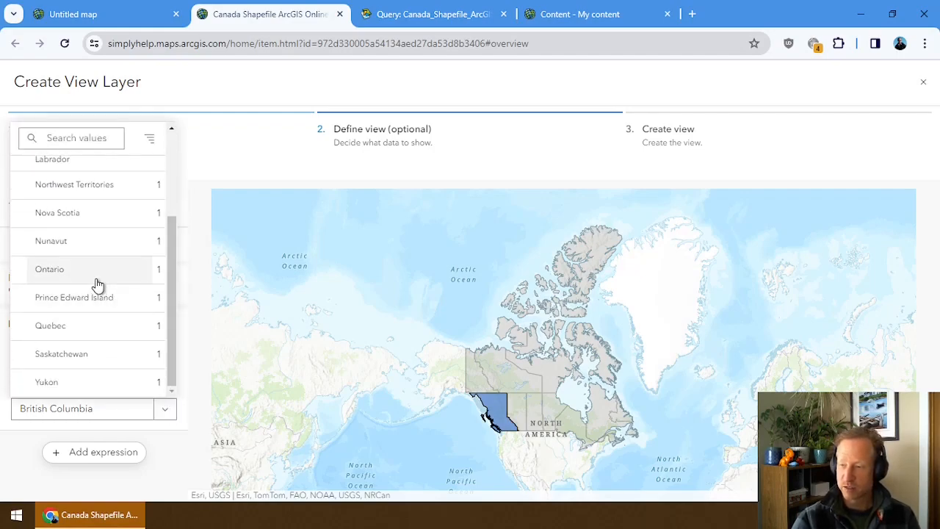
pyautogui.click(95, 278)
# Set the PRENAME filter value back to Nova Scotia and return to the layer definitions.
pyautogui.click(166, 411)
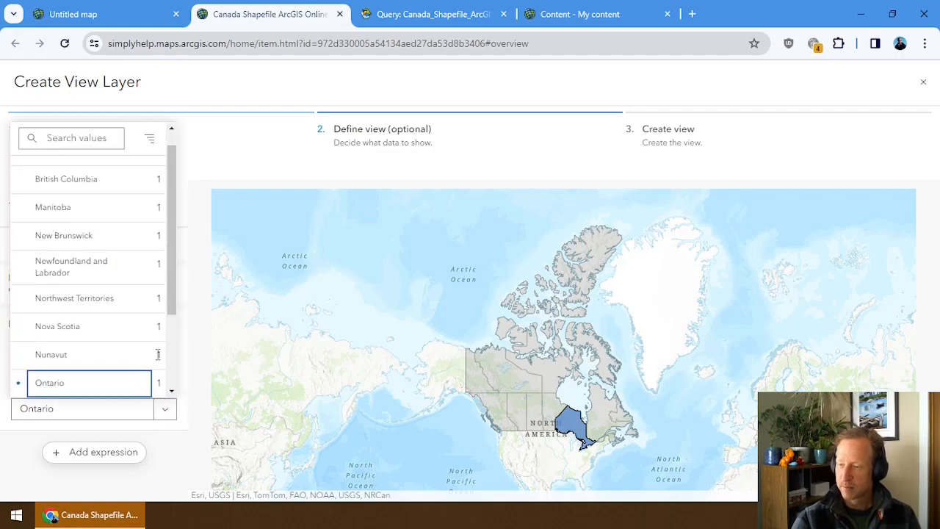
pyautogui.moveTo(171, 303); pyautogui.dragTo(165, 269)
pyautogui.click(83, 346)
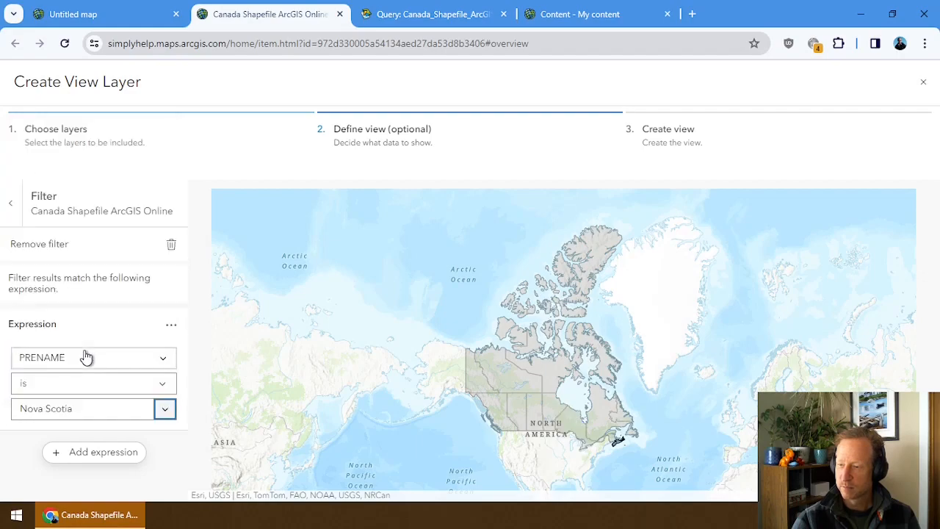
pyautogui.click(10, 203)
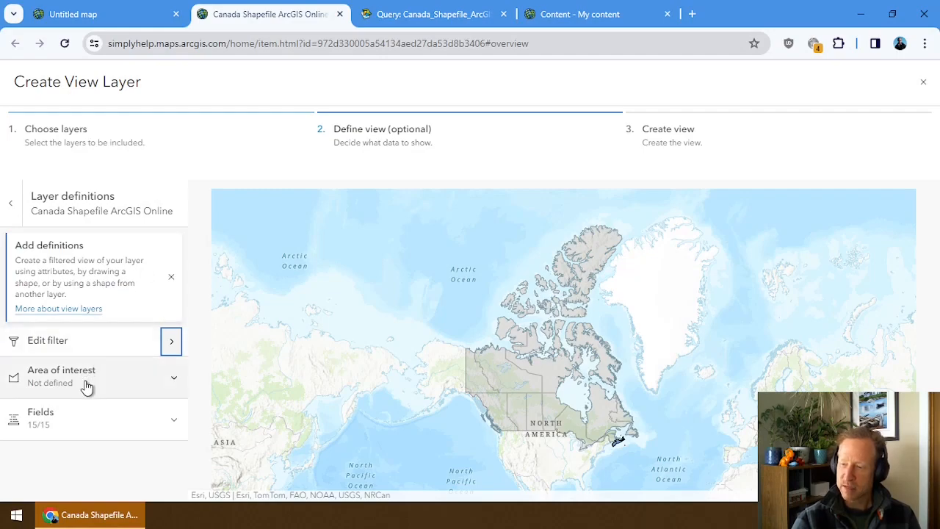
# Try a rectangular area of interest around eastern Canada on the map, and delete it again.
pyautogui.click(168, 385)
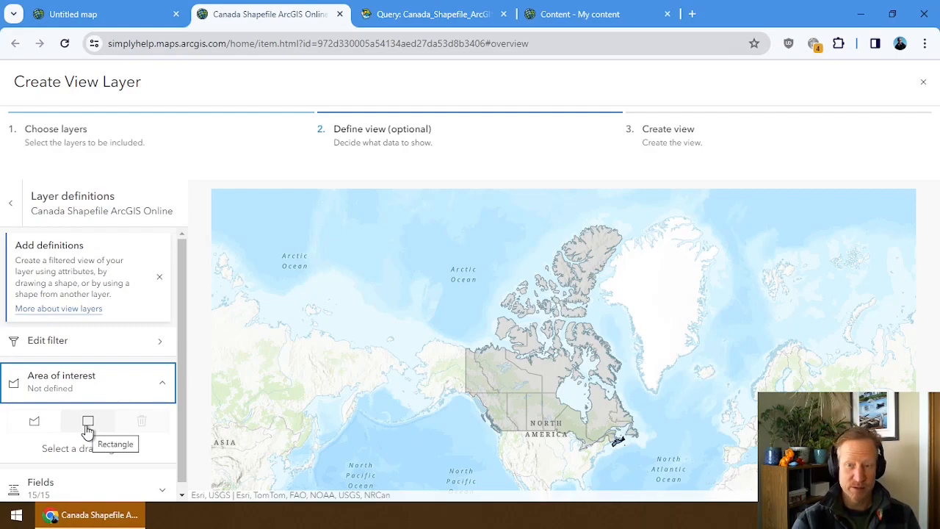
pyautogui.click(88, 421)
pyautogui.moveTo(586, 406); pyautogui.dragTo(646, 458)
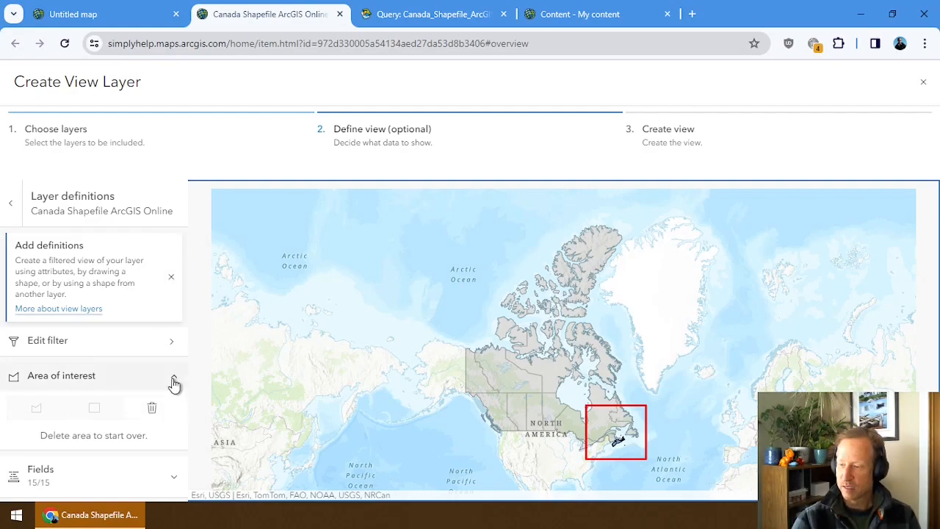
pyautogui.click(151, 409)
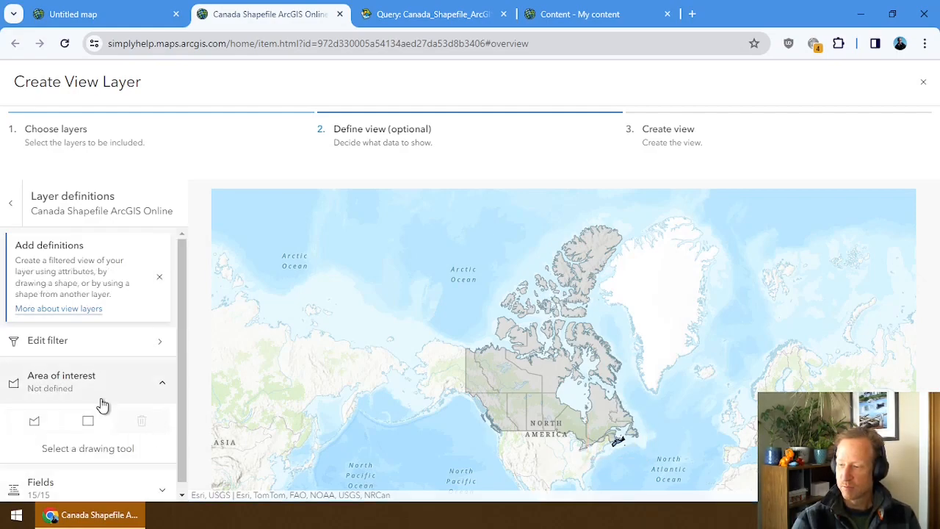
pyautogui.click(163, 381)
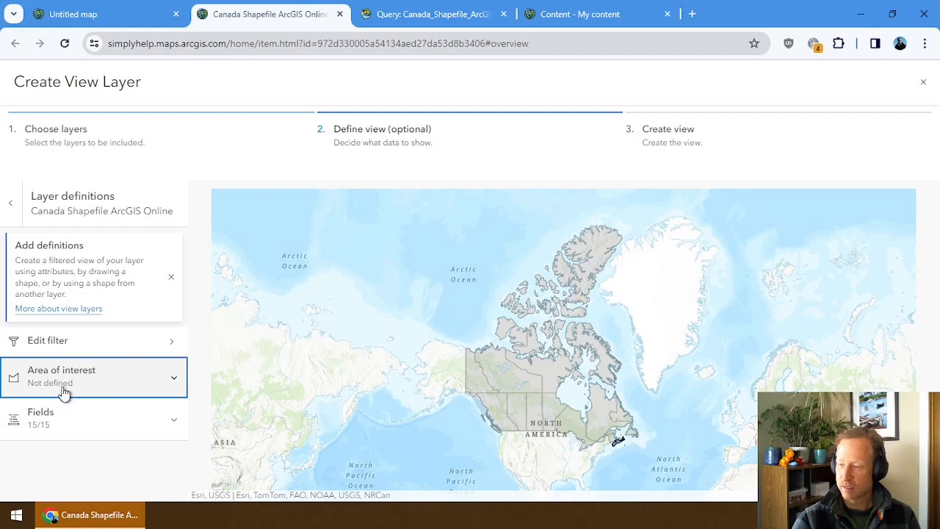
# Remove every removable field from the view layer except PRNAME, PRENAME and PRFNAME.
pyautogui.click(176, 422)
pyautogui.scroll(-2, 87, 432)
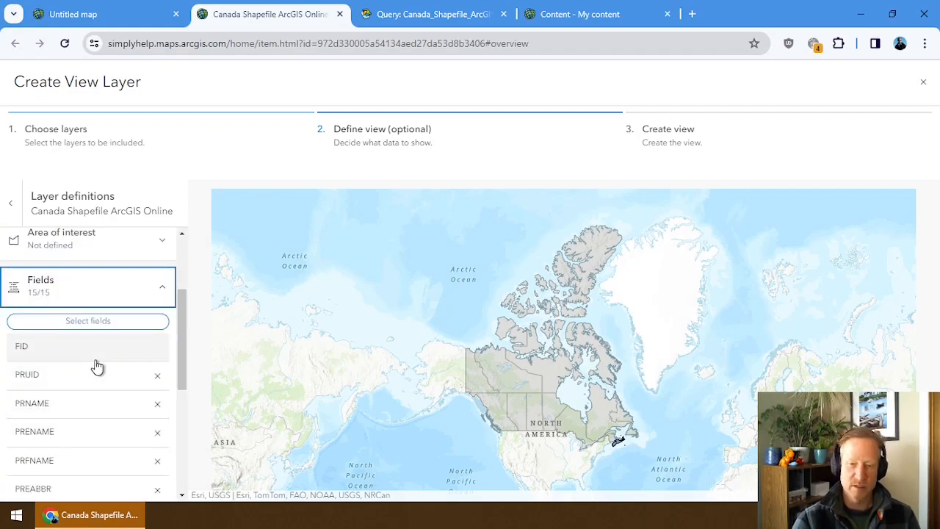
pyautogui.scroll(-1, 98, 365)
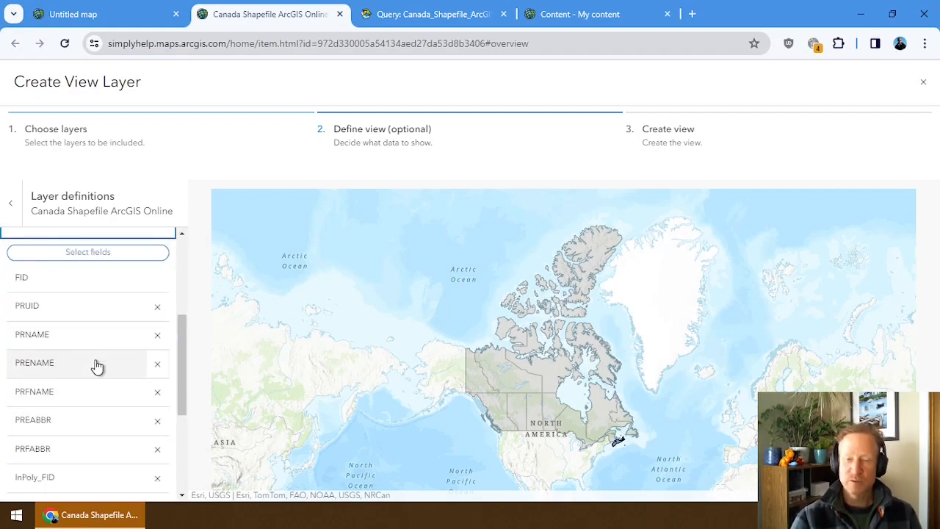
pyautogui.scroll(-3, 98, 365)
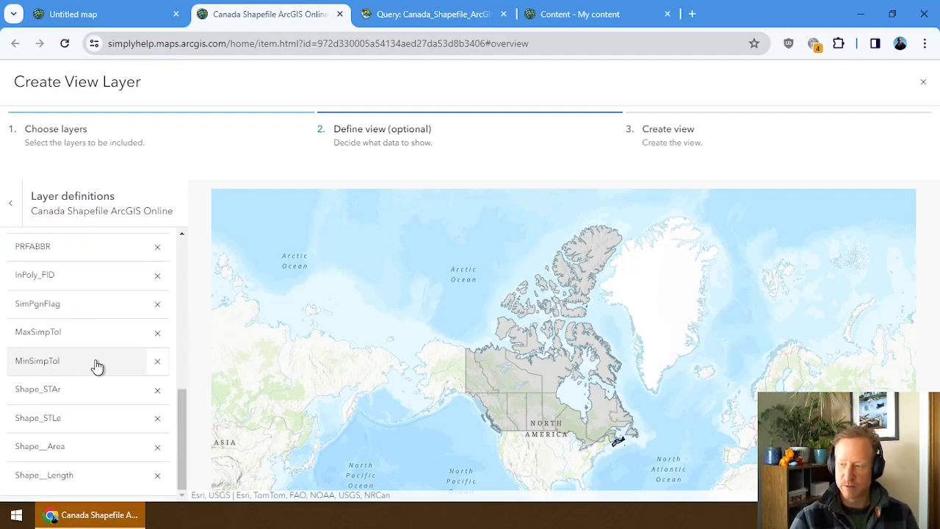
pyautogui.click(157, 475)
pyautogui.click(158, 475)
pyautogui.click(157, 476)
pyautogui.click(158, 476)
pyautogui.click(158, 476)
pyautogui.click(158, 476)
pyautogui.click(158, 476)
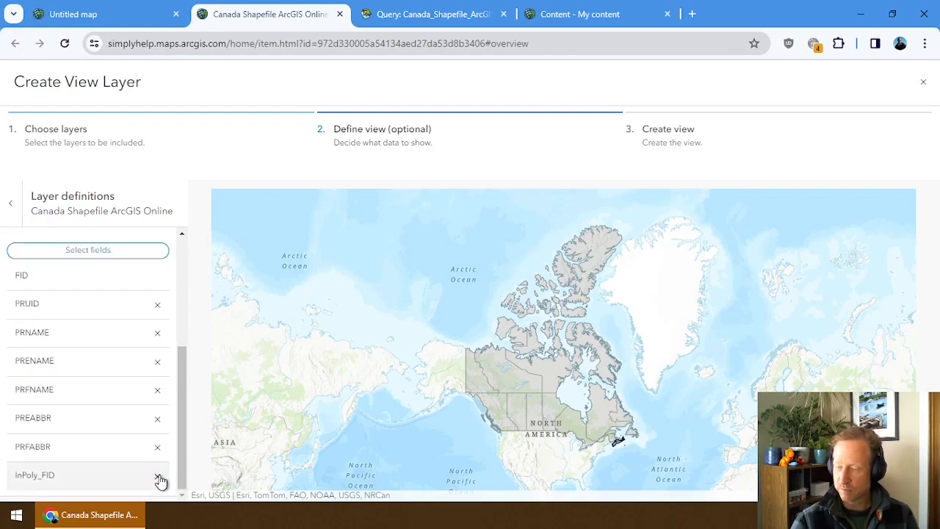
pyautogui.click(158, 476)
pyautogui.click(158, 476)
pyautogui.click(158, 475)
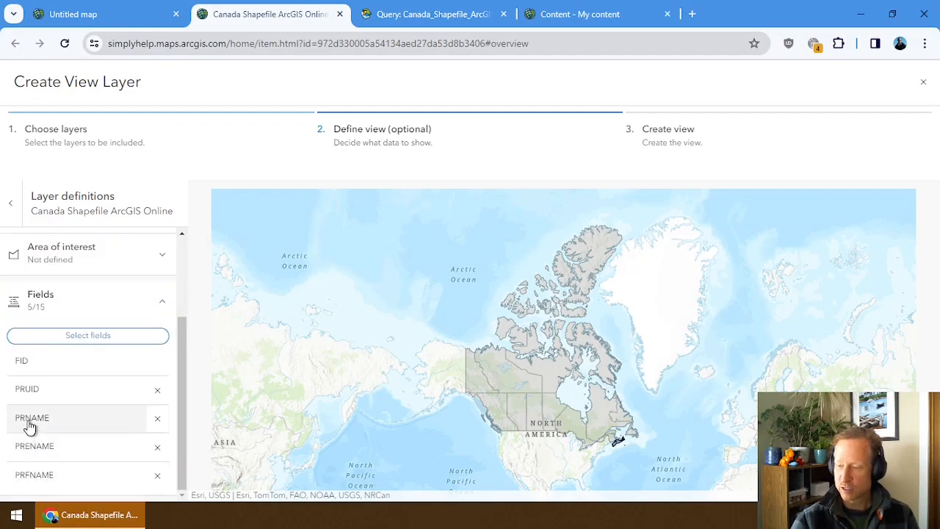
pyautogui.click(157, 390)
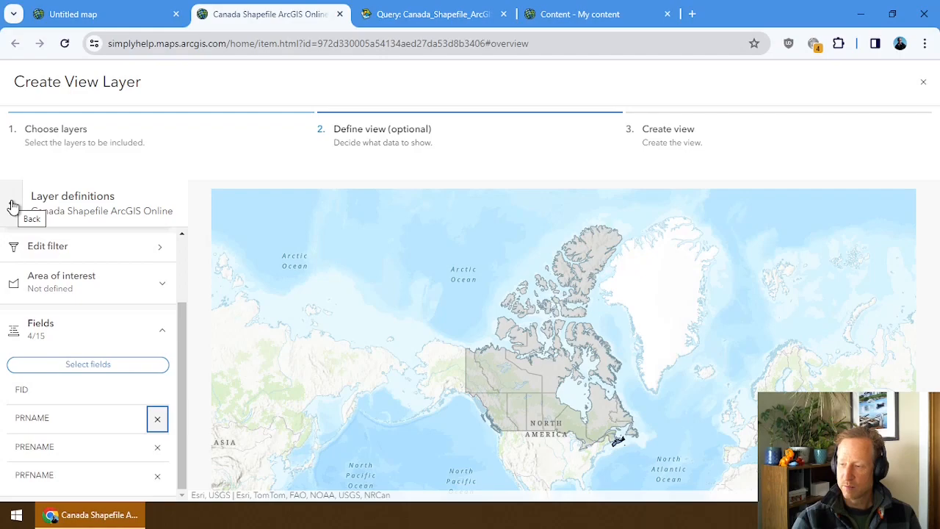
# Finish the layer definitions, title the view layer "Canada Online view" and create it.
pyautogui.scroll(2, 183, 284)
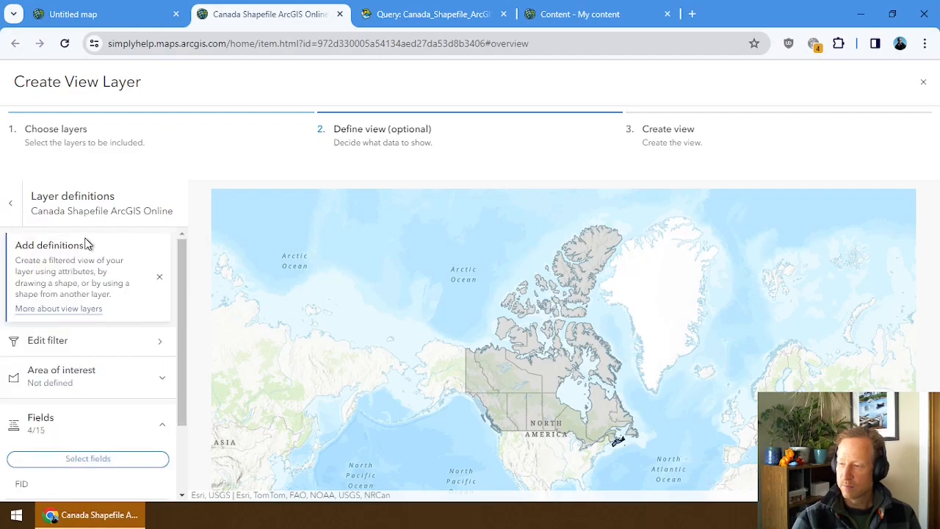
pyautogui.click(160, 280)
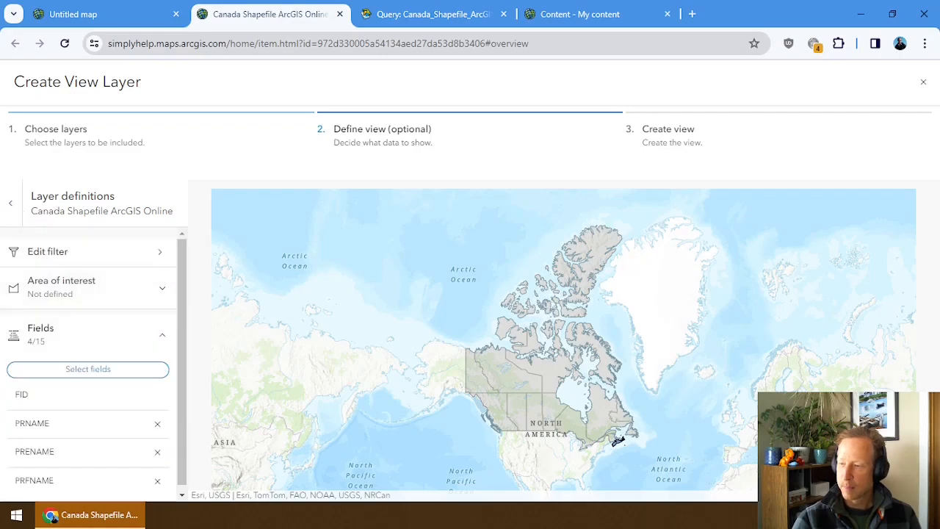
pyautogui.click(11, 204)
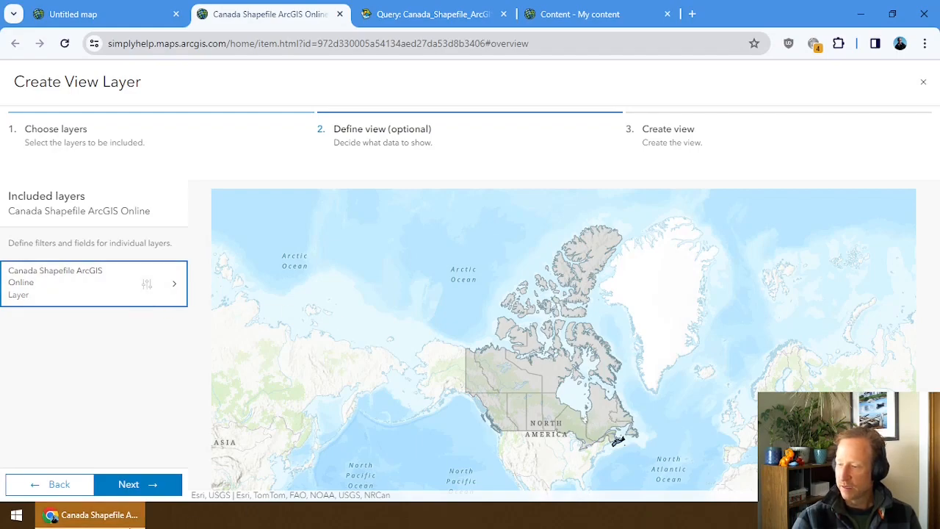
pyautogui.click(154, 490)
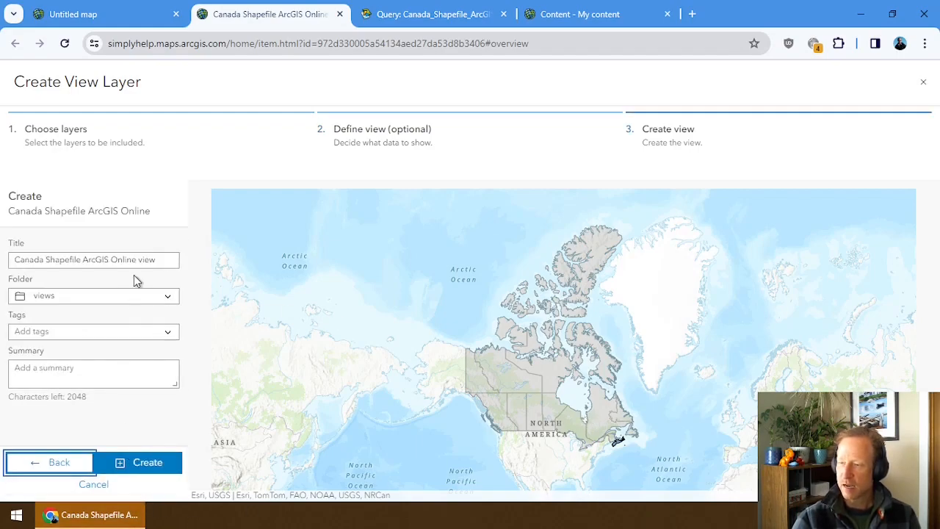
pyautogui.click(133, 261)
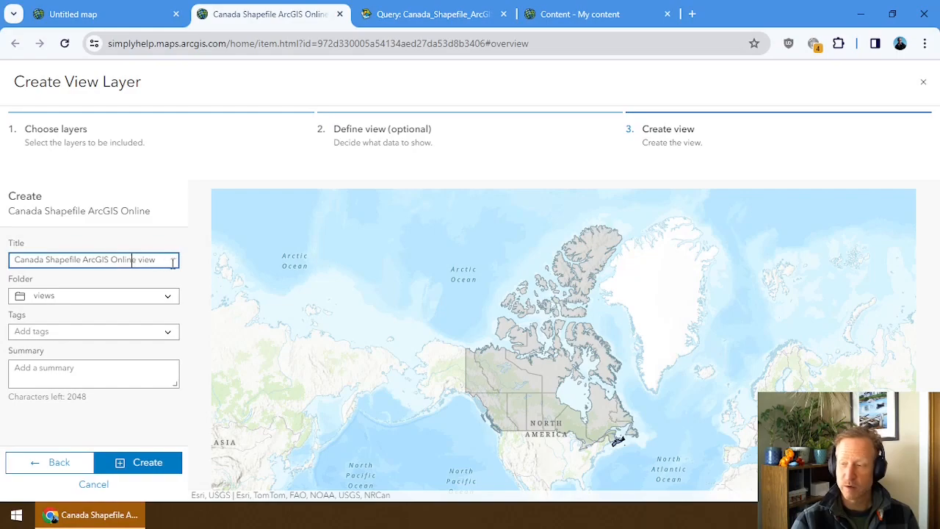
pyautogui.moveTo(155, 259); pyautogui.dragTo(109, 259)
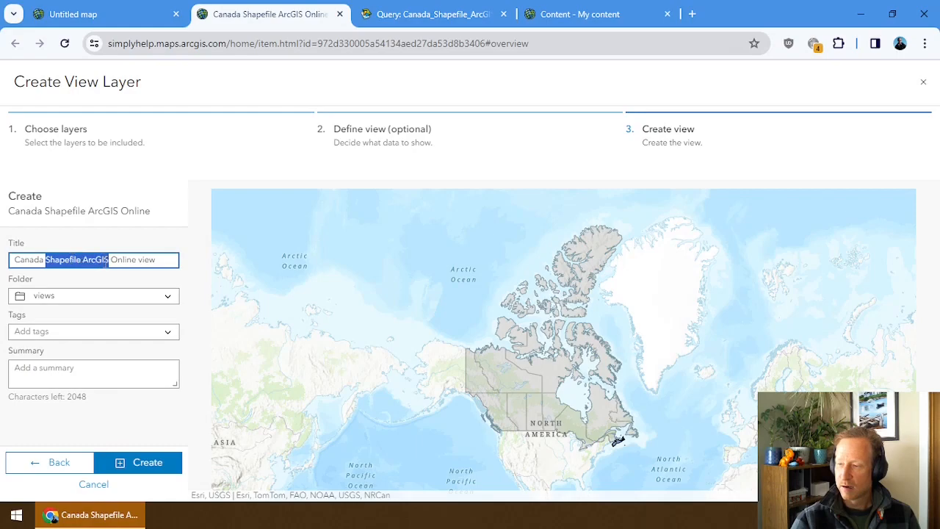
pyautogui.press('BackSpace')
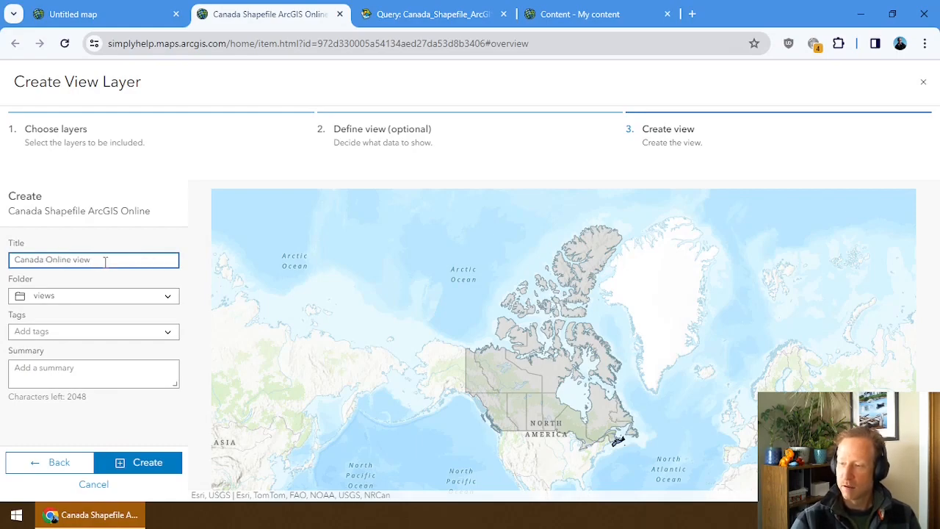
pyautogui.click(138, 464)
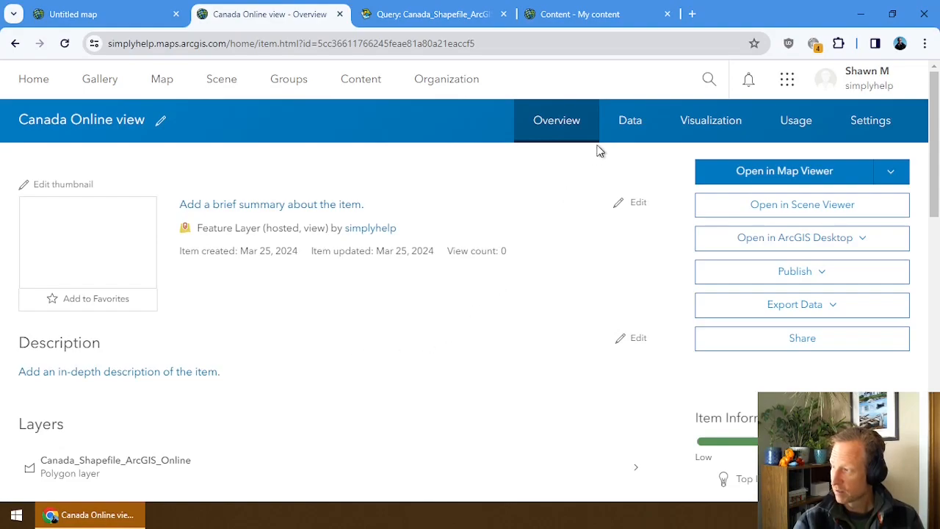
# Look at the new view layer's data table, and reload the content list in the other browser tab.
pyautogui.click(625, 123)
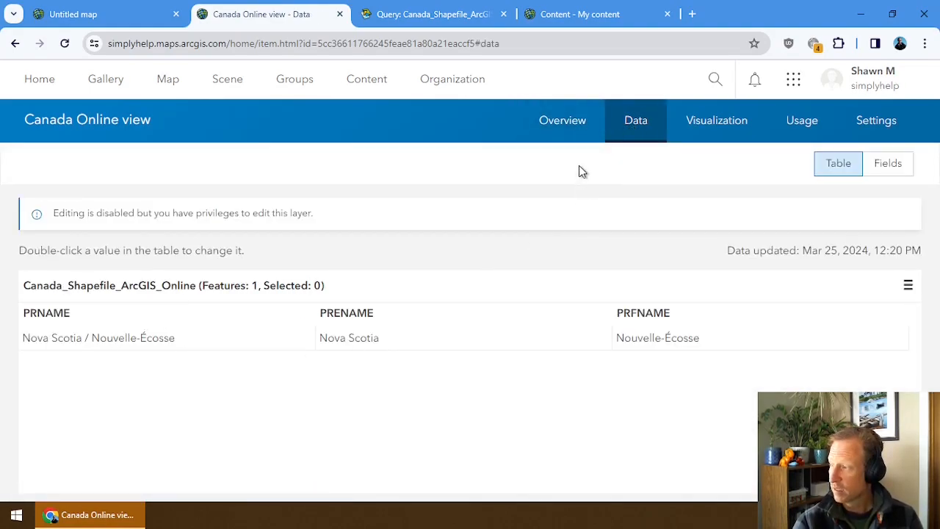
pyautogui.click(572, 16)
pyautogui.press('F5')
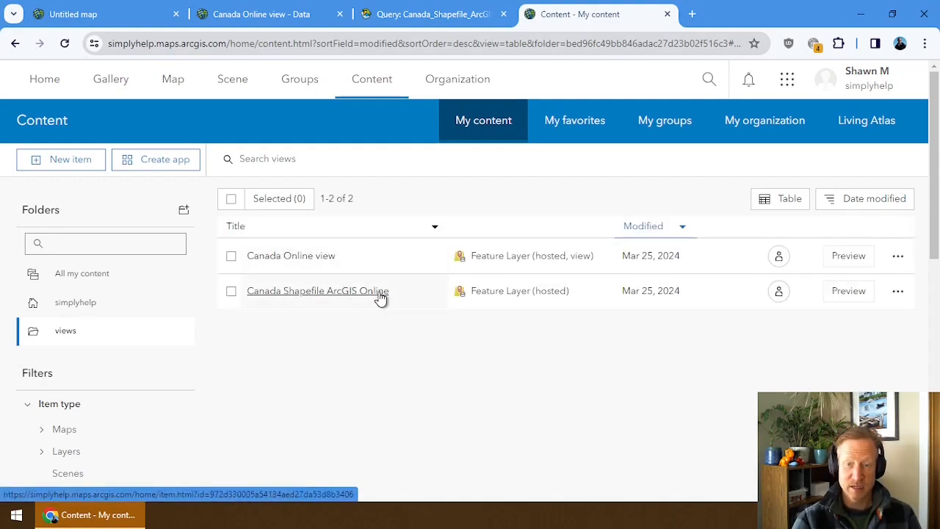
# Open the item details of the source layer Canada Shapefile ArcGIS Online and find the Nova Scotia row in its data table.
pyautogui.click(899, 292)
pyautogui.click(805, 319)
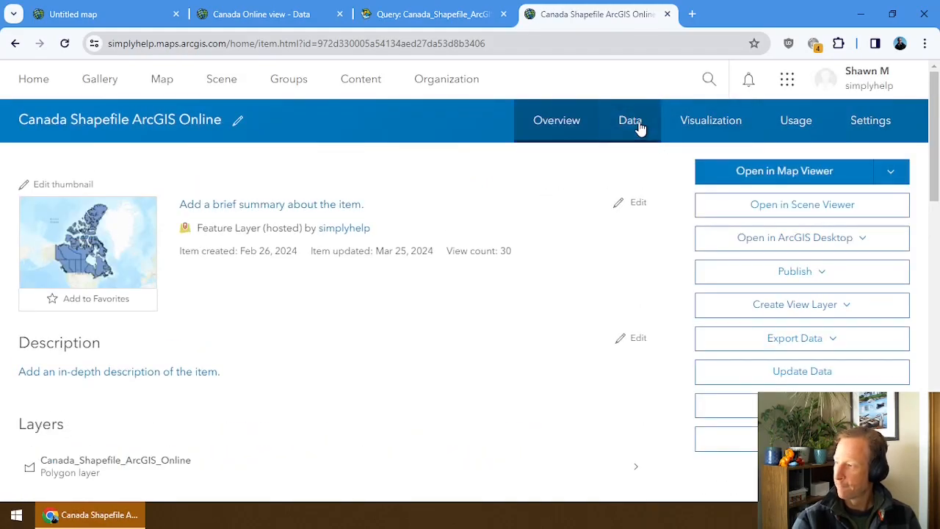
pyautogui.click(631, 123)
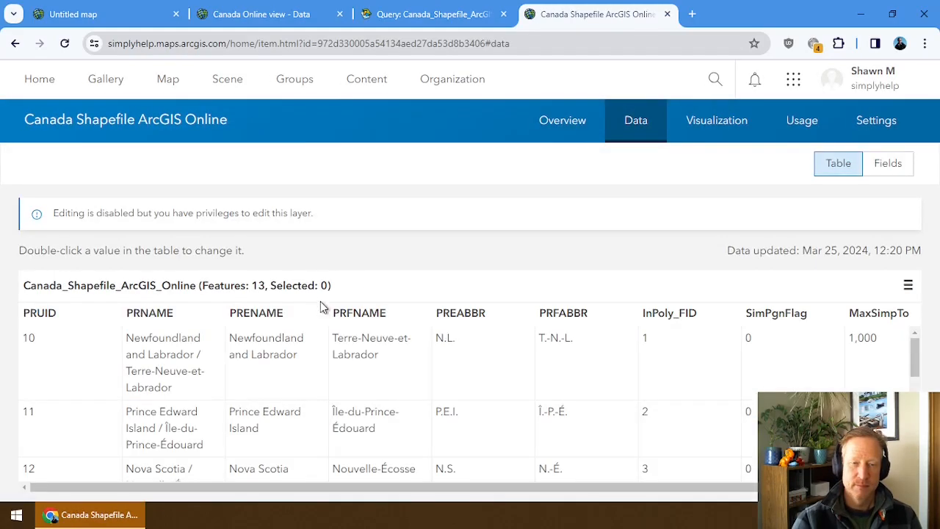
pyautogui.scroll(-2, 365, 342)
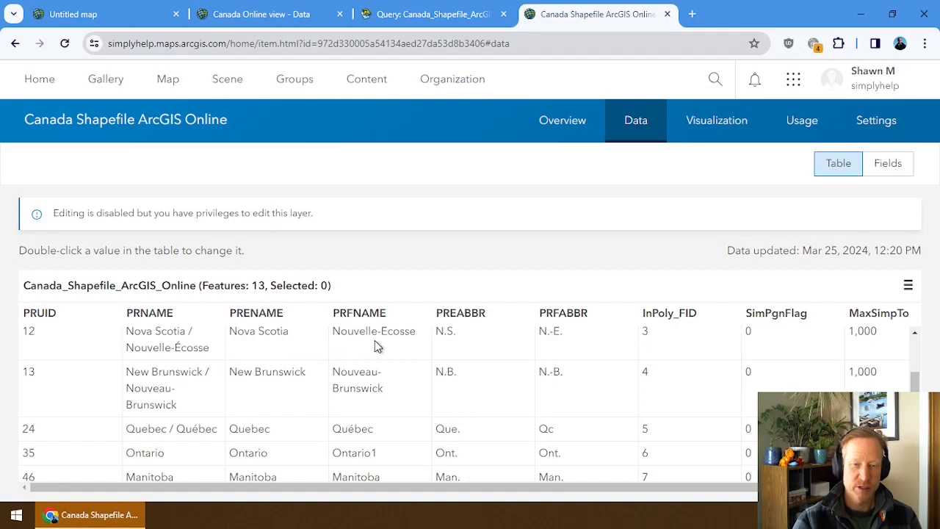
# Change the Nova Scotia row's PRENAME to Nova Scotia1 in the source layer, and reload the view layer's table to check the effect.
pyautogui.click(302, 346)
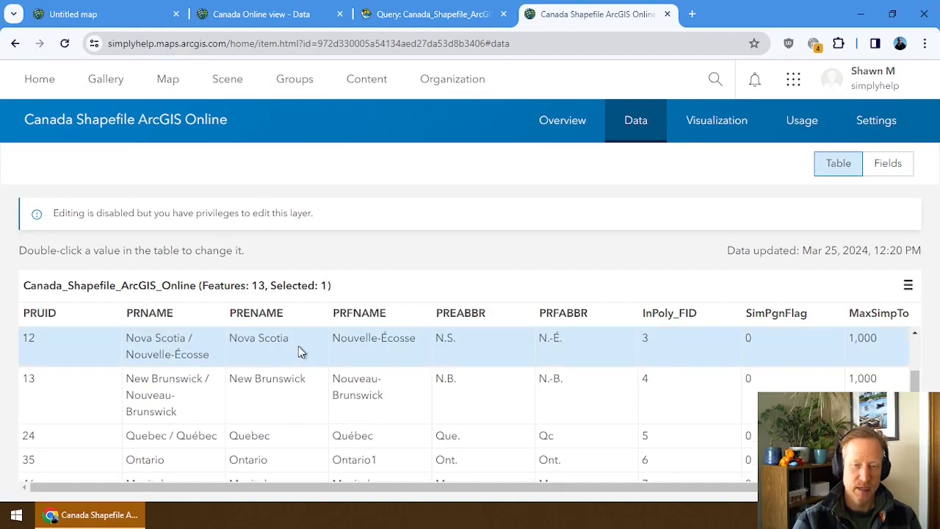
pyautogui.doubleClick(297, 346)
pyautogui.click(303, 346)
pyautogui.write('1')
pyautogui.press('Return')
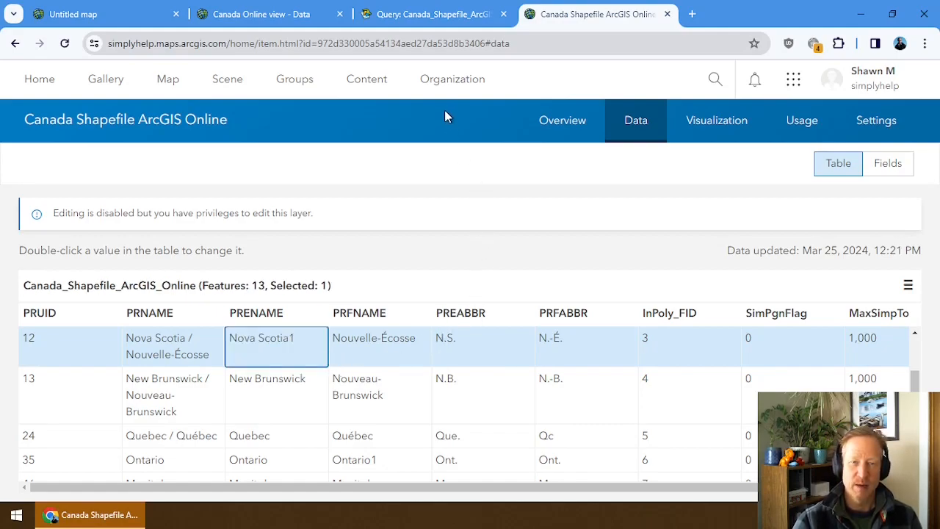
pyautogui.click(284, 22)
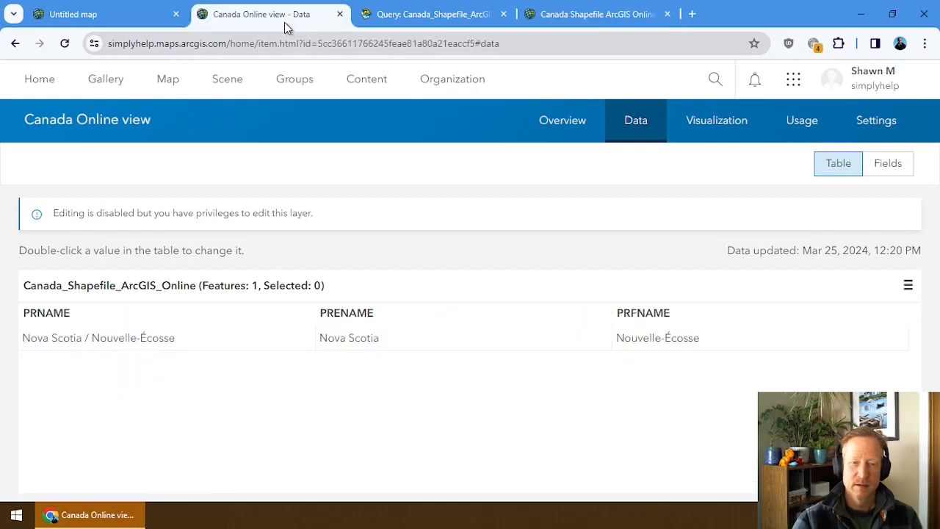
pyautogui.press('F5')
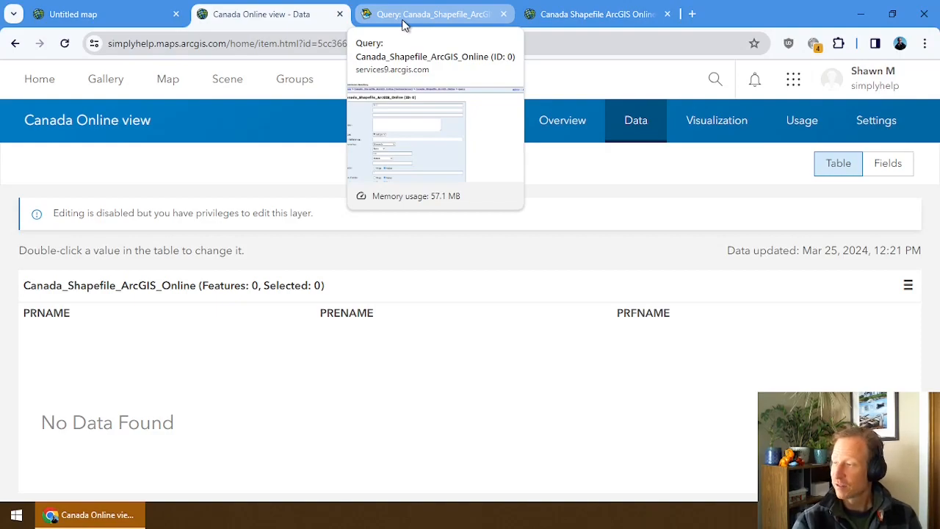
# Return to the source layer's table and set the PRENAME value Nova Scotia1 back to Nova Scotia.
pyautogui.click(598, 14)
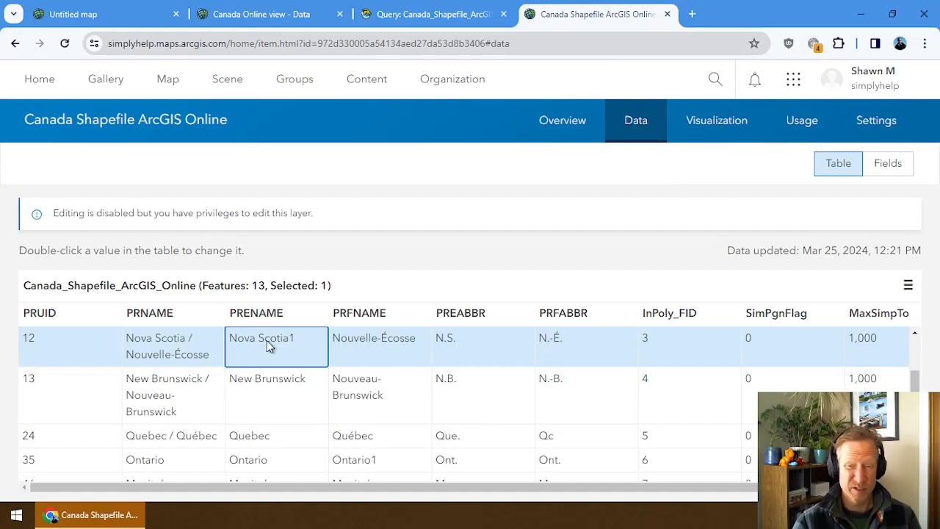
pyautogui.doubleClick(289, 340)
pyautogui.click(312, 343)
pyautogui.press('BackSpace')
pyautogui.press('Return')
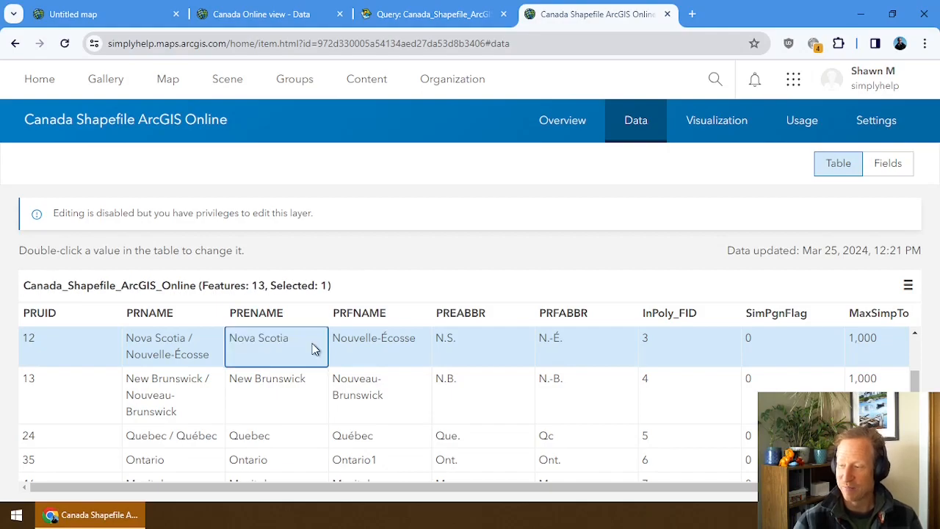
# Change the Nova Scotia row's PRFNAME to Nouvelle-Écosse1, and reload the view layer's table to check the effect.
pyautogui.doubleClick(394, 350)
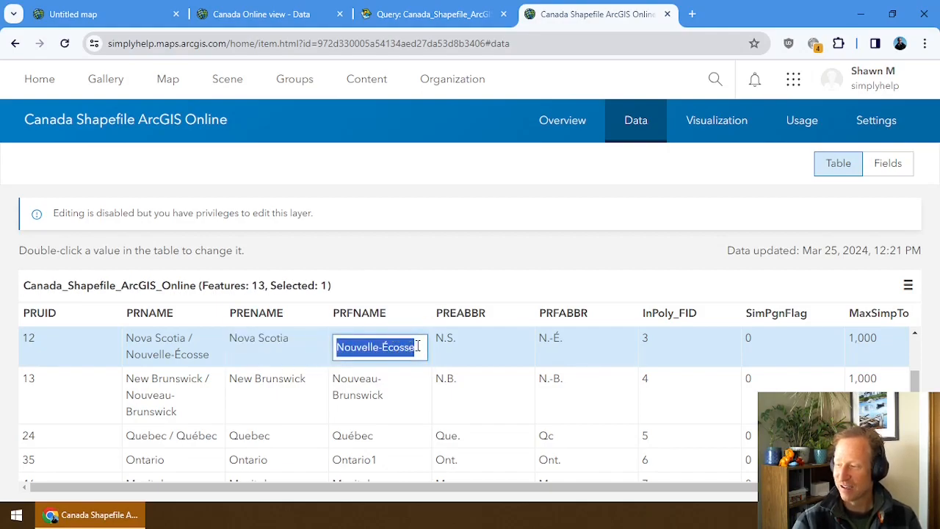
pyautogui.click(419, 350)
pyautogui.press('Return')
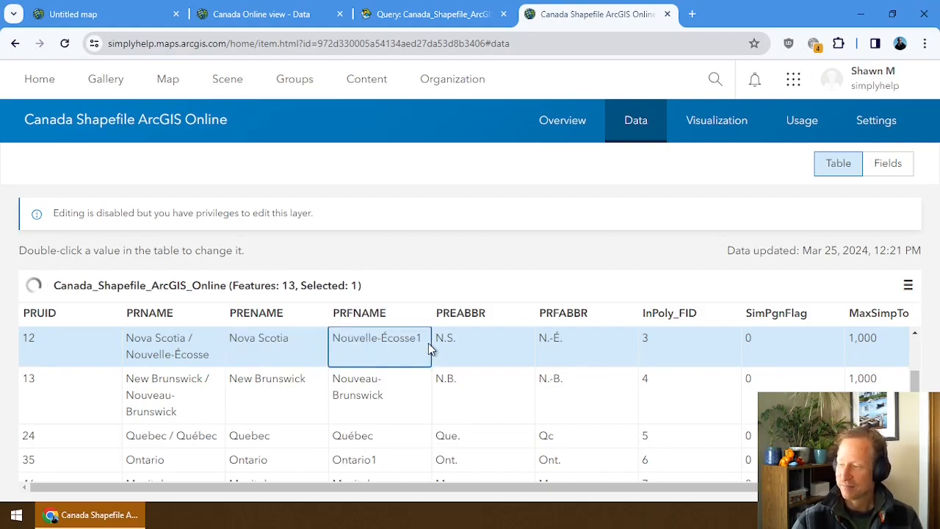
pyautogui.click(323, 21)
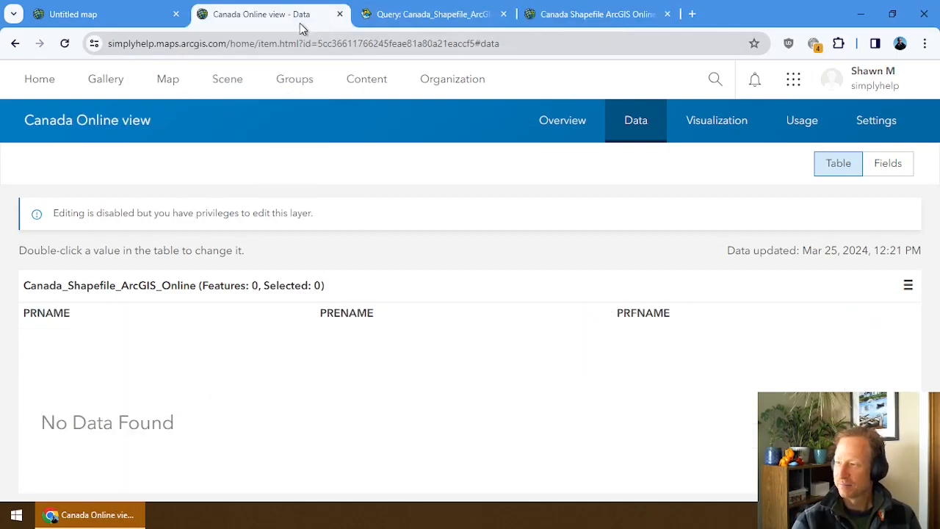
pyautogui.click(65, 43)
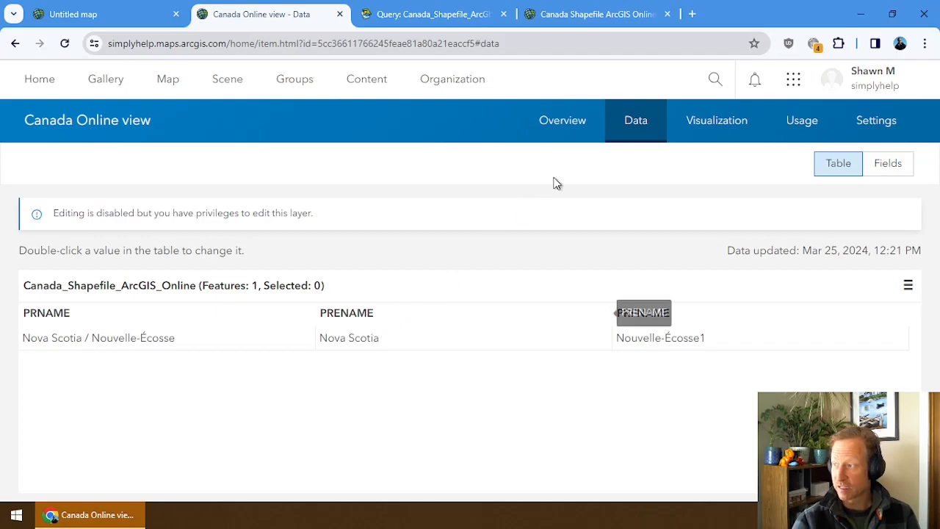
# Set the Nova Scotia row's PRFNAME back to Nouvelle-Écosse in the source layer's table.
pyautogui.click(580, 16)
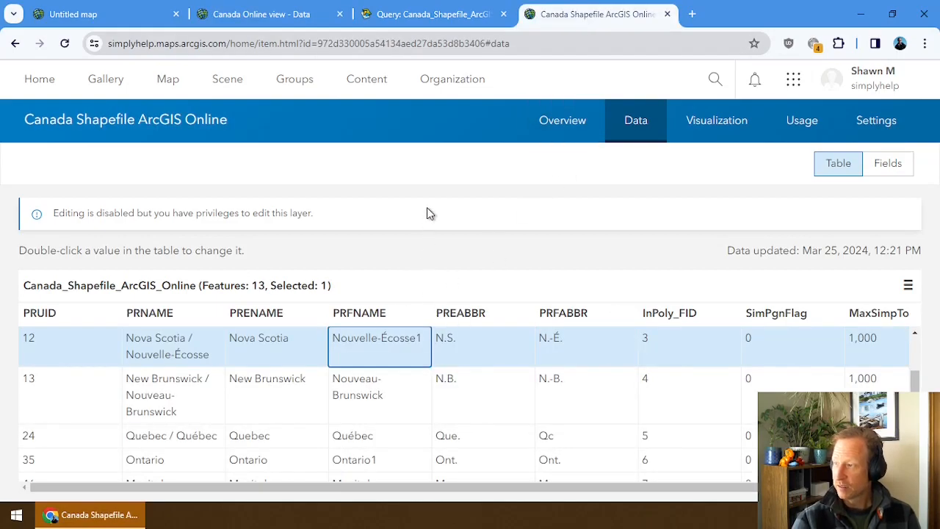
pyautogui.doubleClick(414, 342)
pyautogui.click(421, 344)
pyautogui.press('BackSpace')
pyautogui.press('Return')
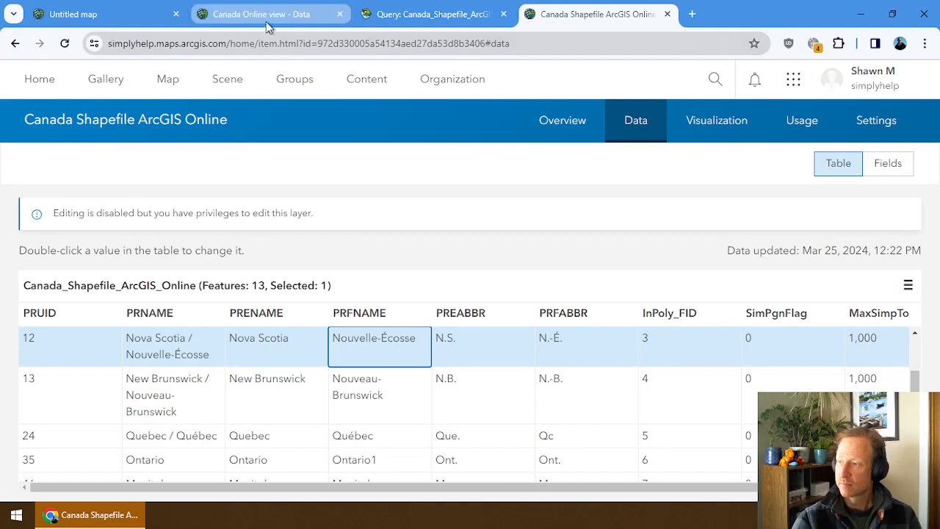
# Reload the Canada Online view's table to check the restored value, and look over the source layer's REST query results for comparison.
pyautogui.click(267, 22)
pyautogui.press('F5')
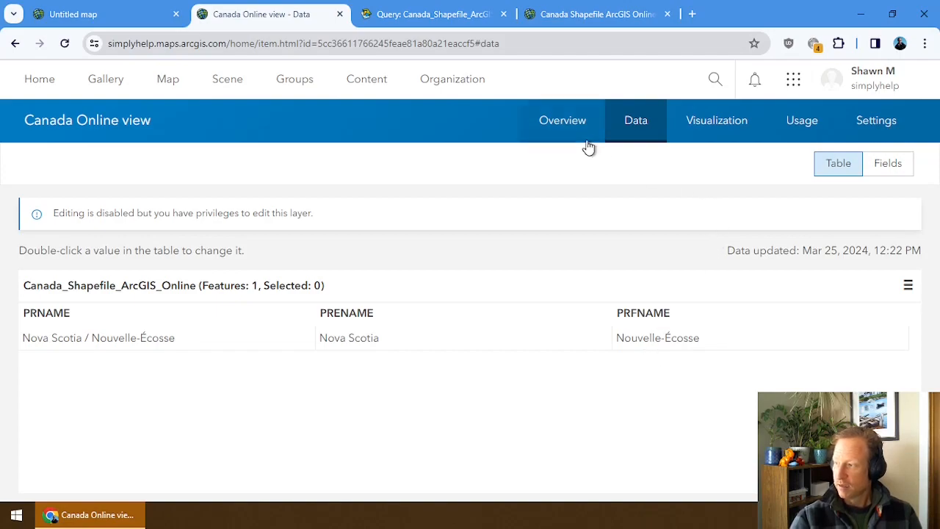
pyautogui.click(459, 18)
pyautogui.scroll(-20, 132, 330)
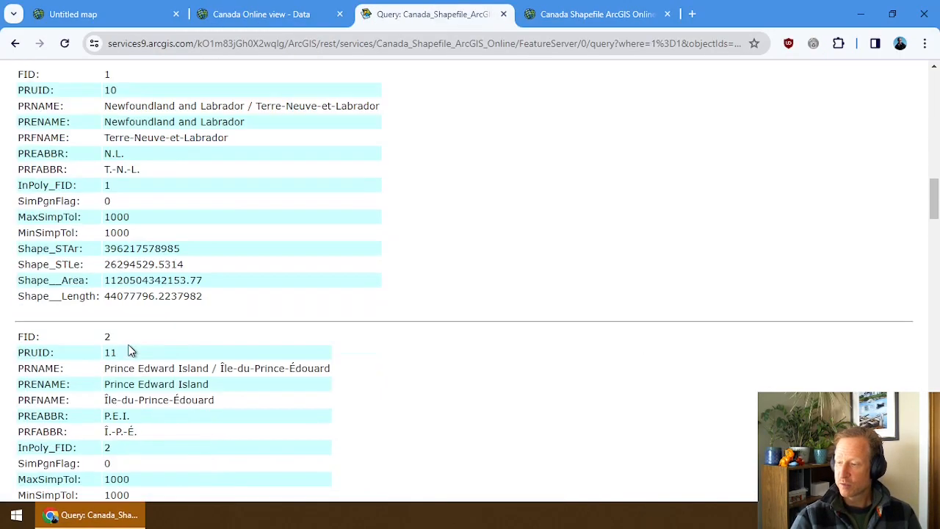
pyautogui.scroll(20, 123, 352)
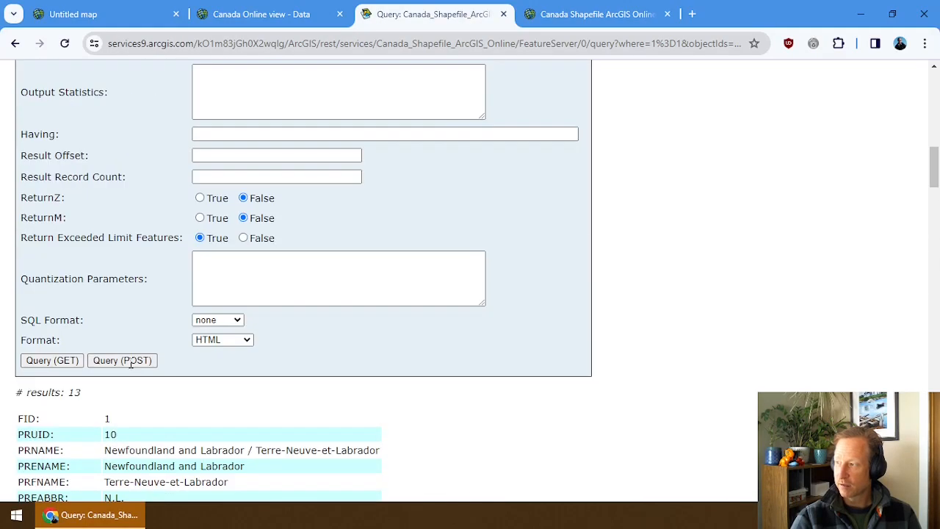
# Open the Canada Online view's REST service page from its item overview in a separate browser tab, and close the embedded services directory.
pyautogui.click(284, 19)
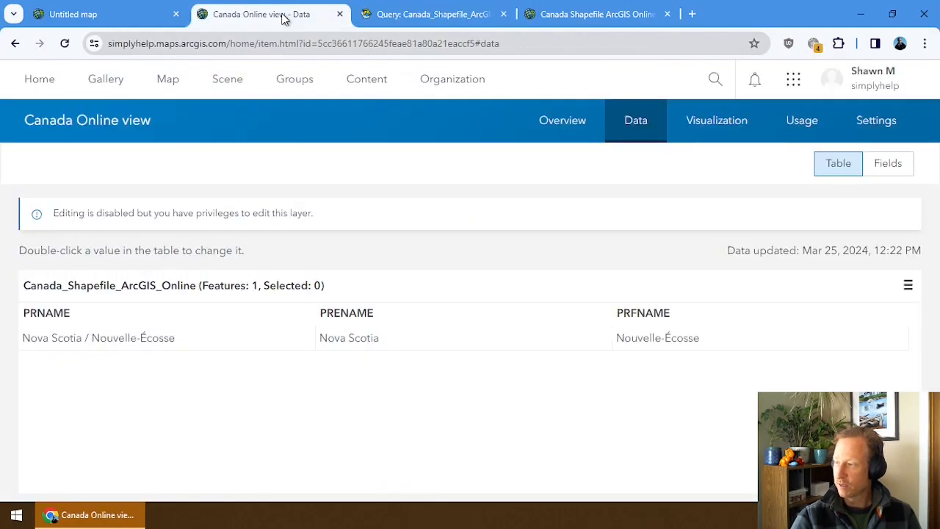
pyautogui.click(587, 136)
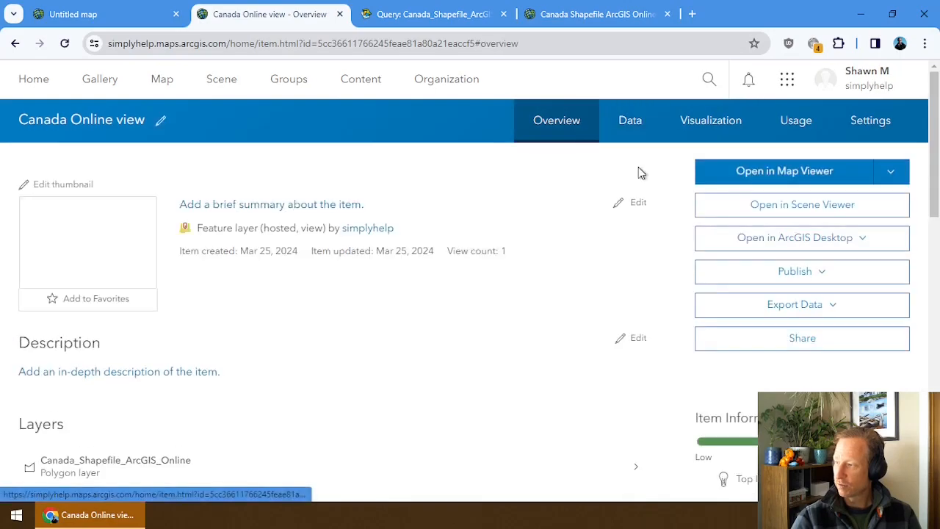
pyautogui.scroll(-20, 703, 380)
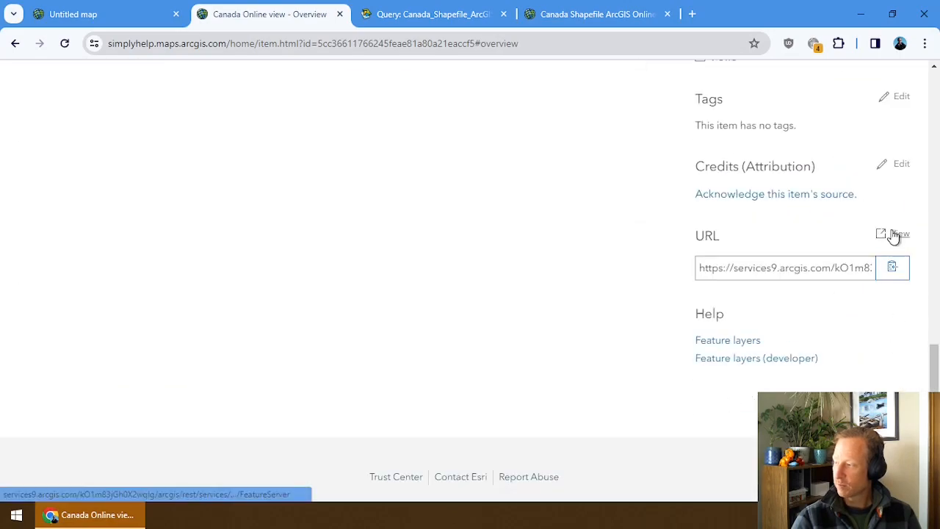
pyautogui.click(893, 234)
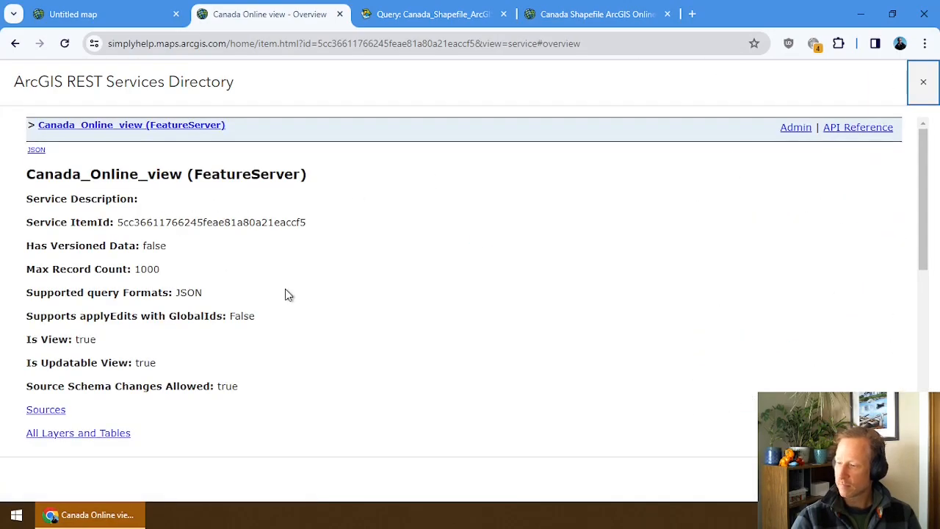
pyautogui.scroll(-3, 65, 411)
pyautogui.scroll(3, 106, 429)
pyautogui.rightClick(117, 128)
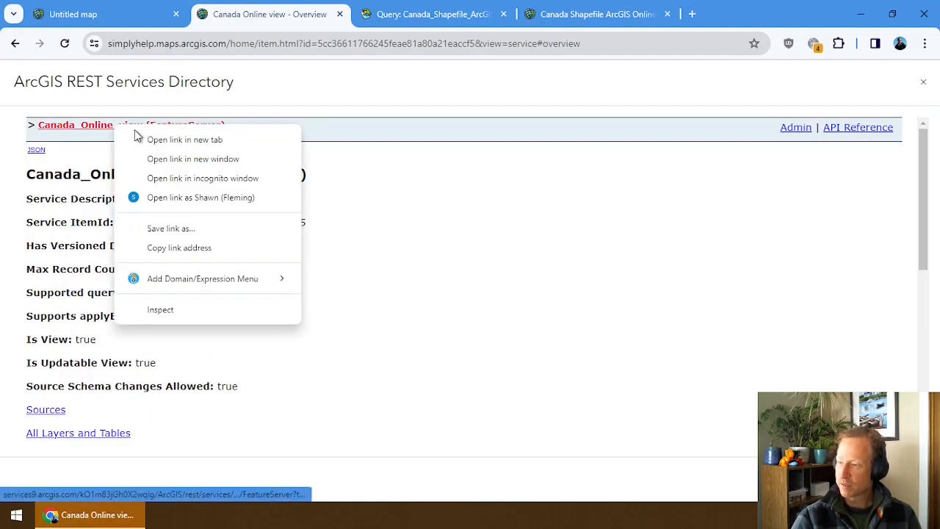
pyautogui.click(176, 139)
pyautogui.click(367, 14)
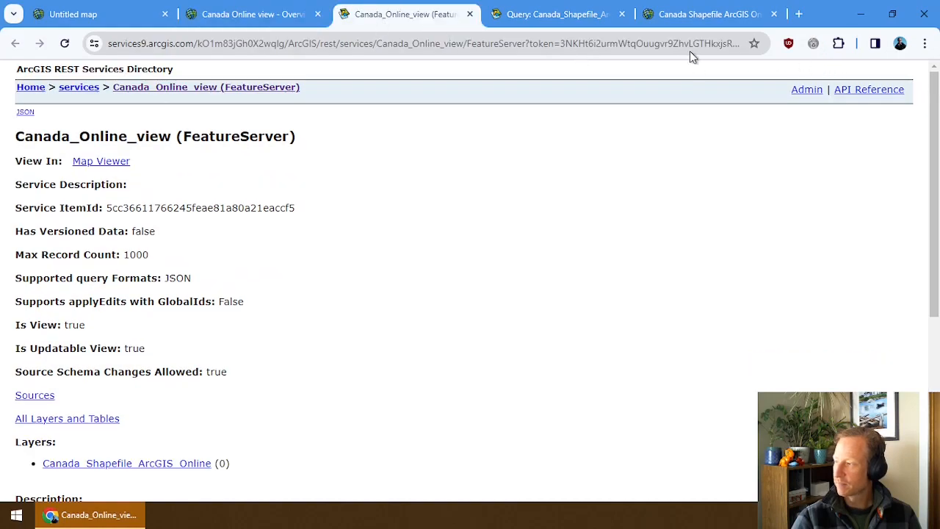
pyautogui.click(278, 14)
pyautogui.click(914, 88)
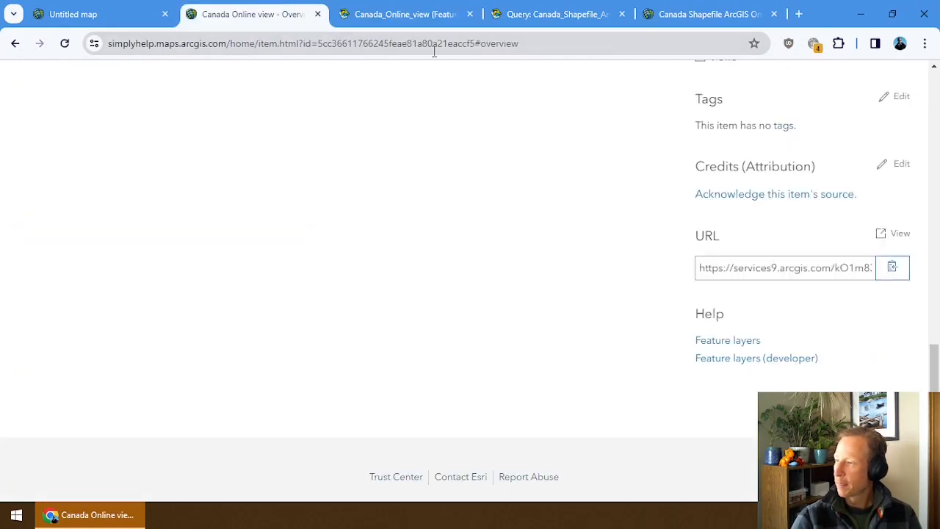
# Open the query form of the Canada_Shapefile_ArcGIS_Online layer in the Canada_Online_view service.
pyautogui.click(396, 16)
pyautogui.scroll(-4, 309, 379)
pyautogui.click(138, 189)
pyautogui.scroll(-10, 160, 365)
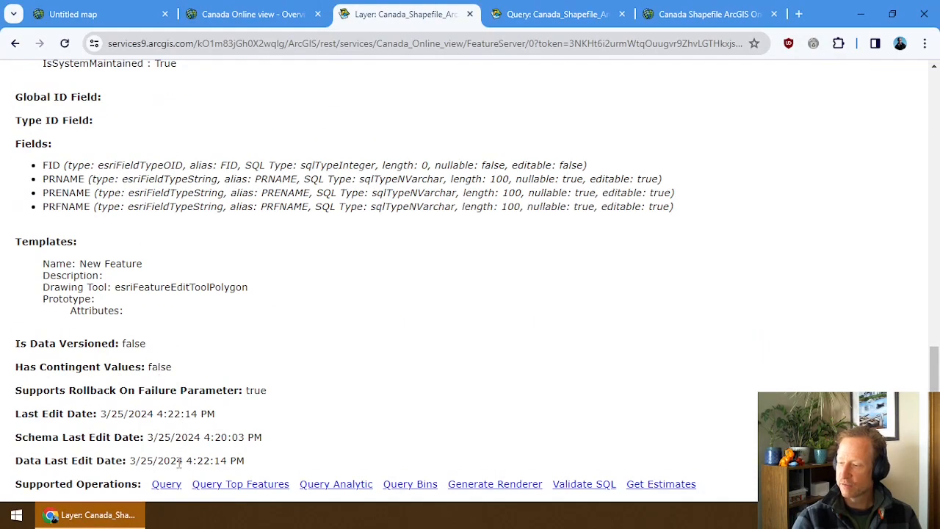
pyautogui.click(166, 484)
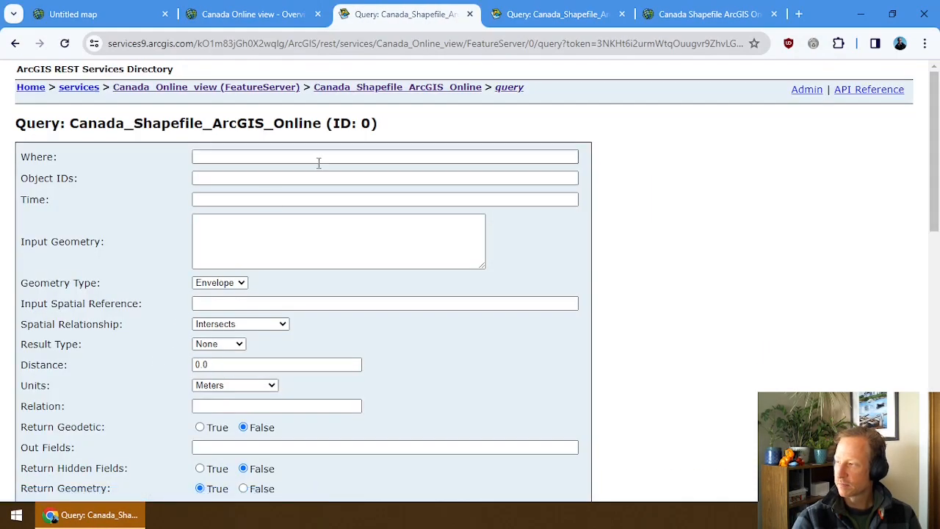
# Query the view layer with Where 1=1, Out Fields * and Return Geometry False, and inspect the returned records.
pyautogui.click(243, 156)
pyautogui.write('1=1')
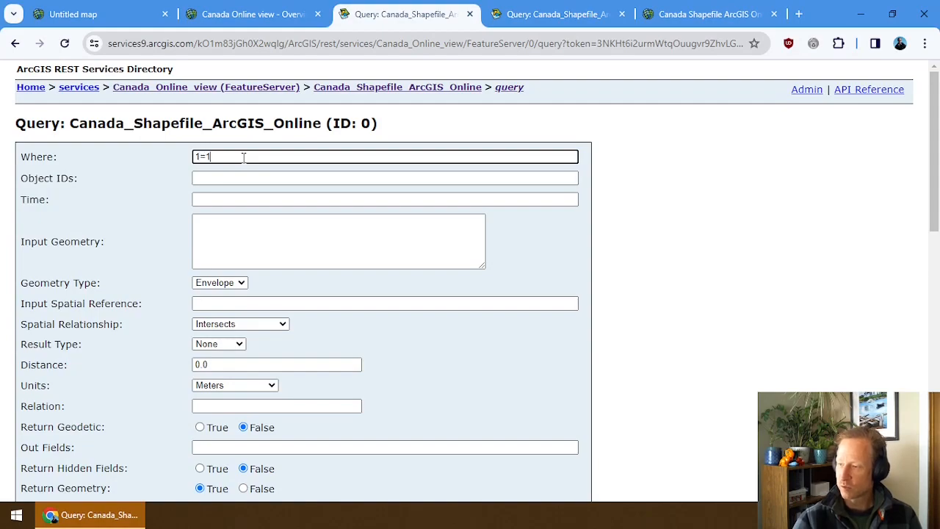
pyautogui.scroll(-1, 213, 440)
pyautogui.click(205, 379)
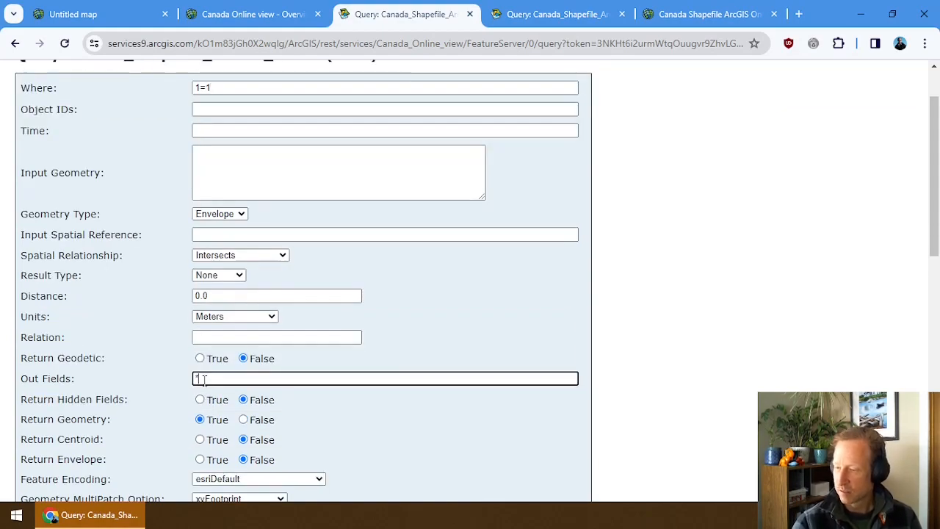
pyautogui.click(243, 419)
pyautogui.scroll(-8, 87, 425)
pyautogui.click(52, 474)
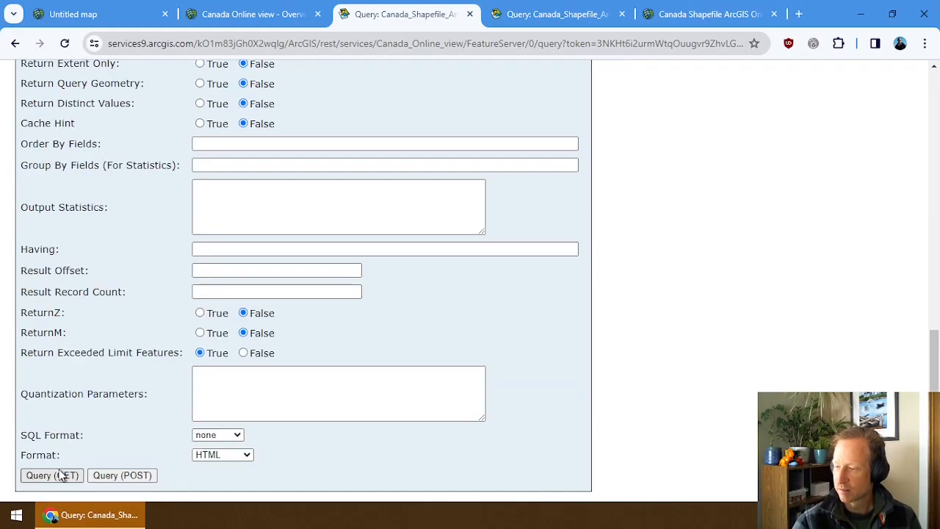
pyautogui.scroll(-10, 86, 433)
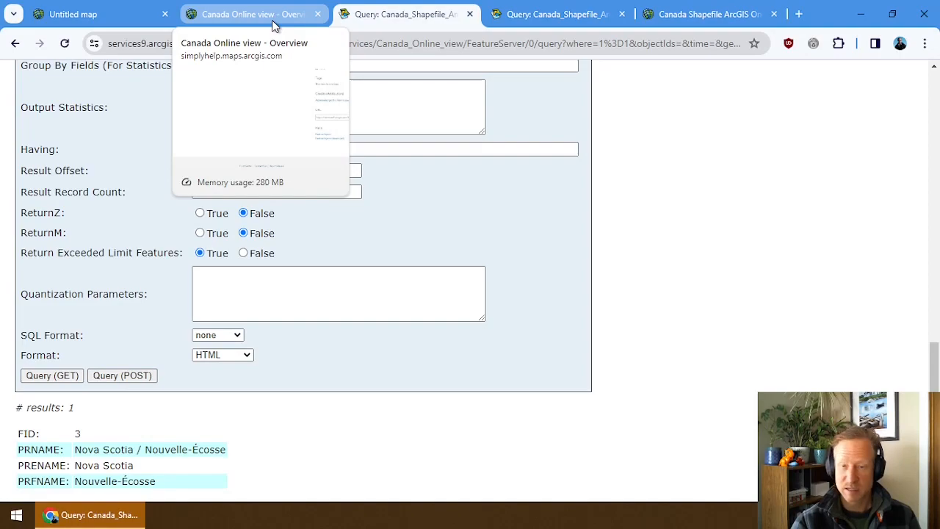
# Return from the source layer to the content list and open the item details of Canada Online view.
pyautogui.click(691, 27)
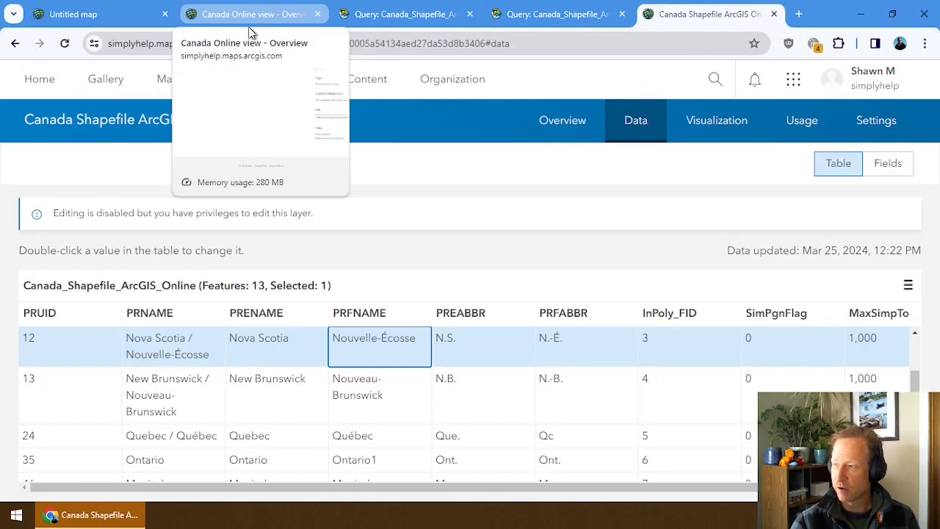
pyautogui.click(364, 79)
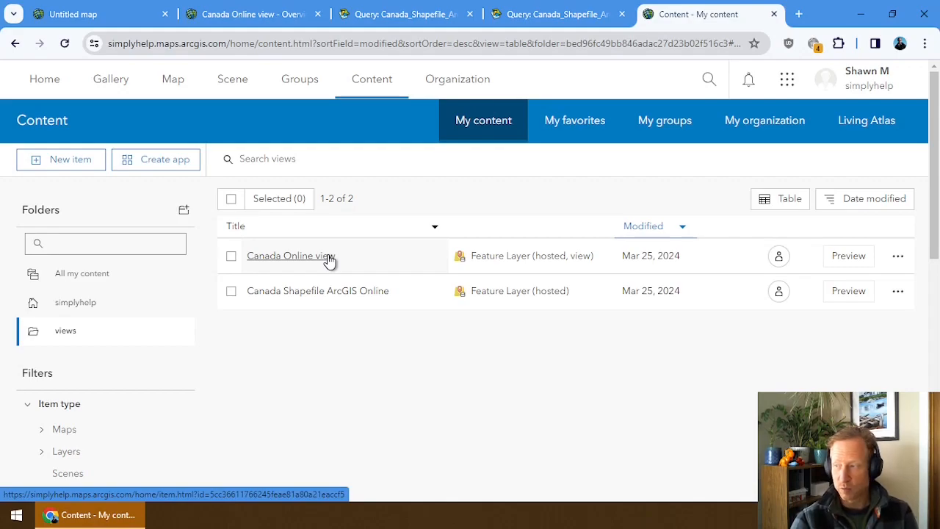
pyautogui.moveTo(777, 261)
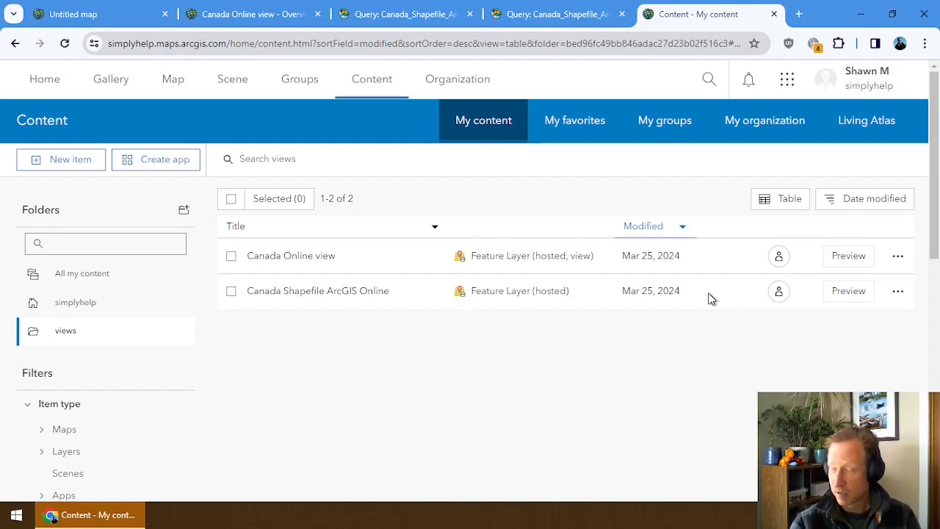
pyautogui.click(778, 292)
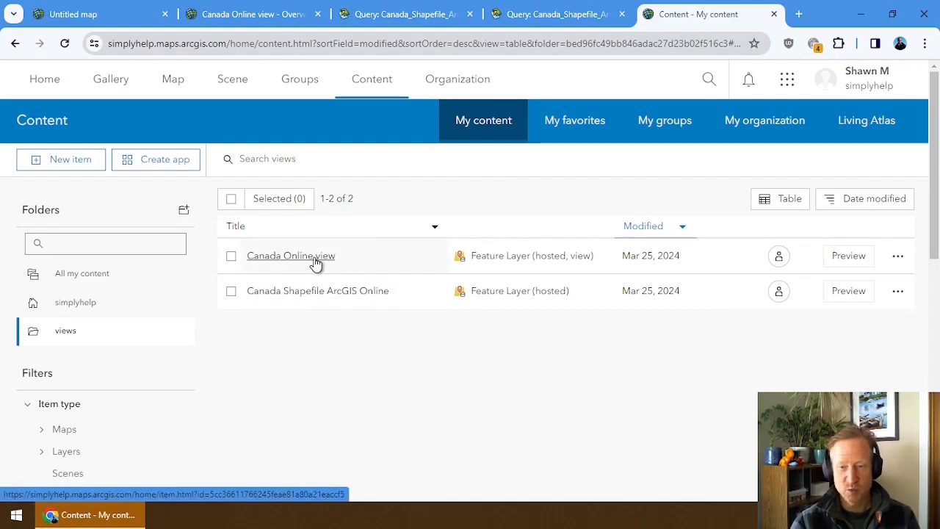
pyautogui.click(897, 256)
pyautogui.click(805, 285)
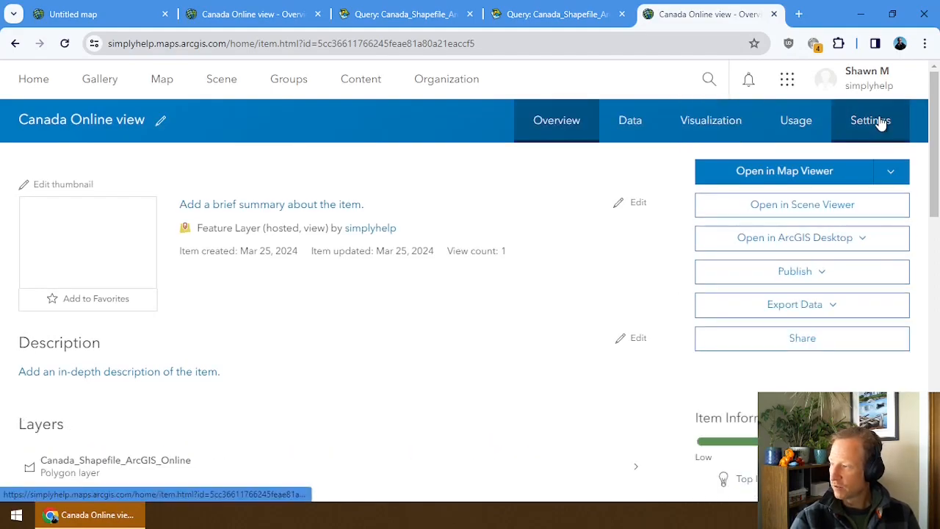
# Start updating the hosted feature layer view's definition from the Canada Online view's settings.
pyautogui.click(879, 123)
pyautogui.scroll(-1, 239, 338)
pyautogui.scroll(-1, 556, 323)
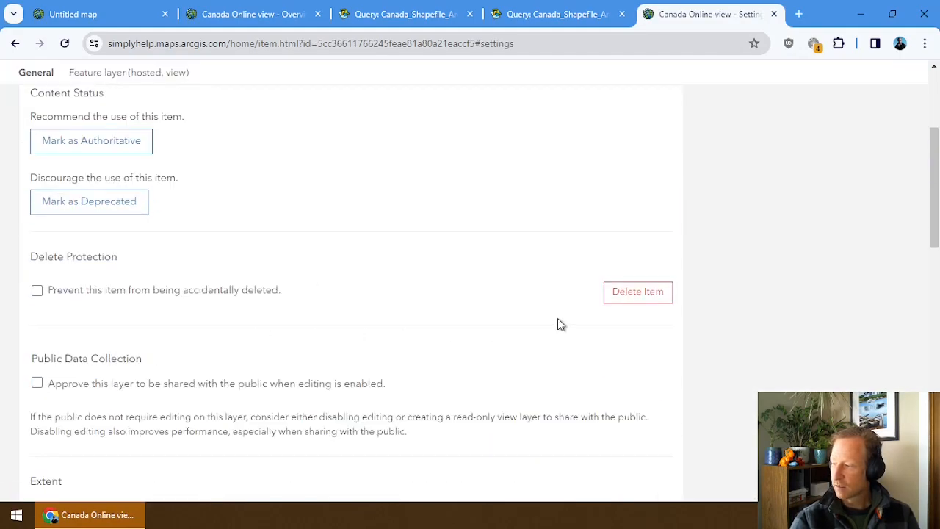
pyautogui.scroll(-4, 367, 340)
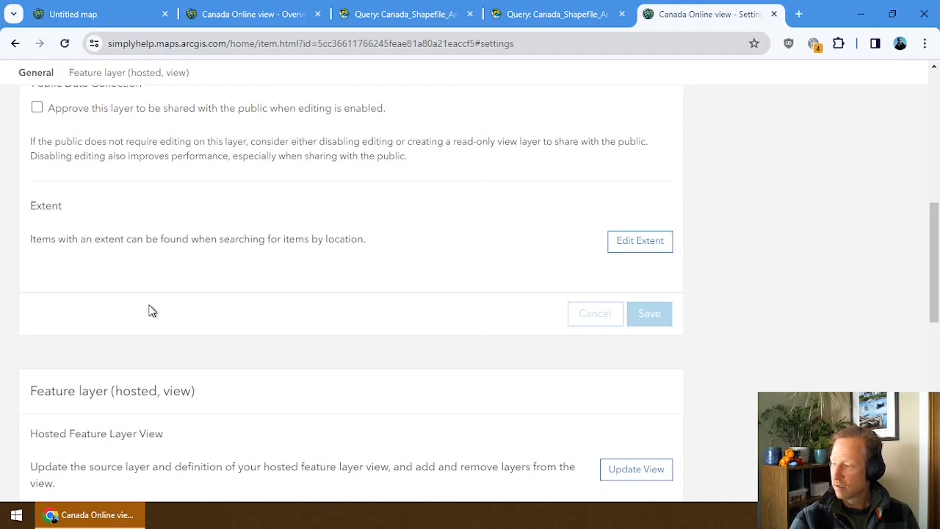
pyautogui.scroll(-2, 147, 308)
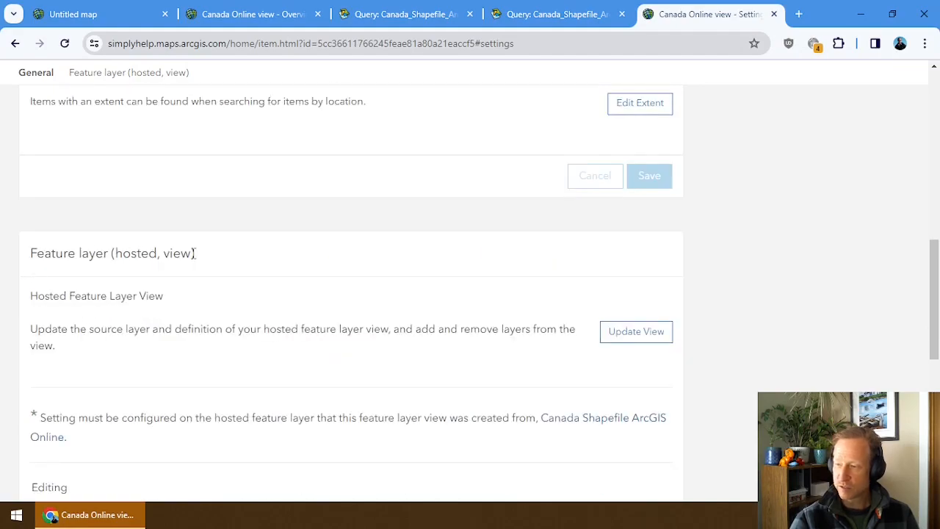
pyautogui.click(632, 334)
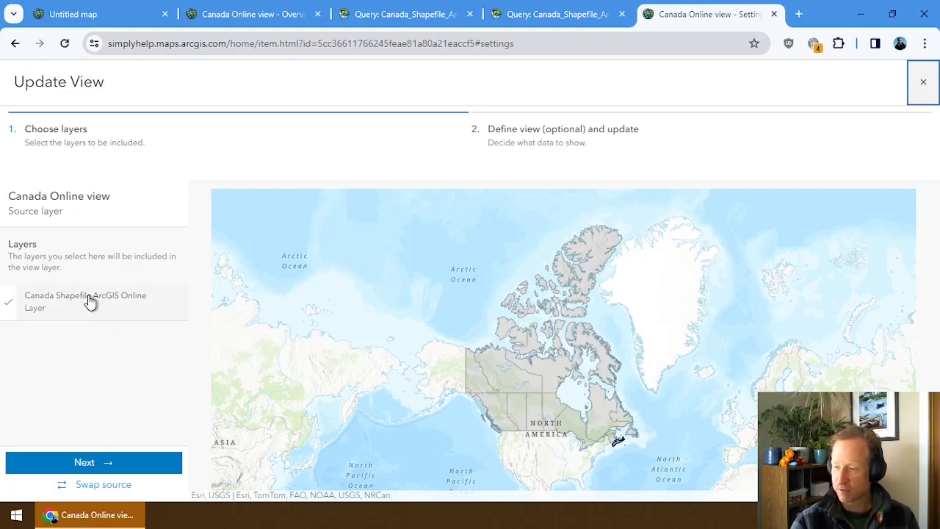
# Change the included layer's filter to PRENAME is Ontario and apply the update to the view.
pyautogui.click(92, 303)
pyautogui.click(172, 342)
pyautogui.click(96, 464)
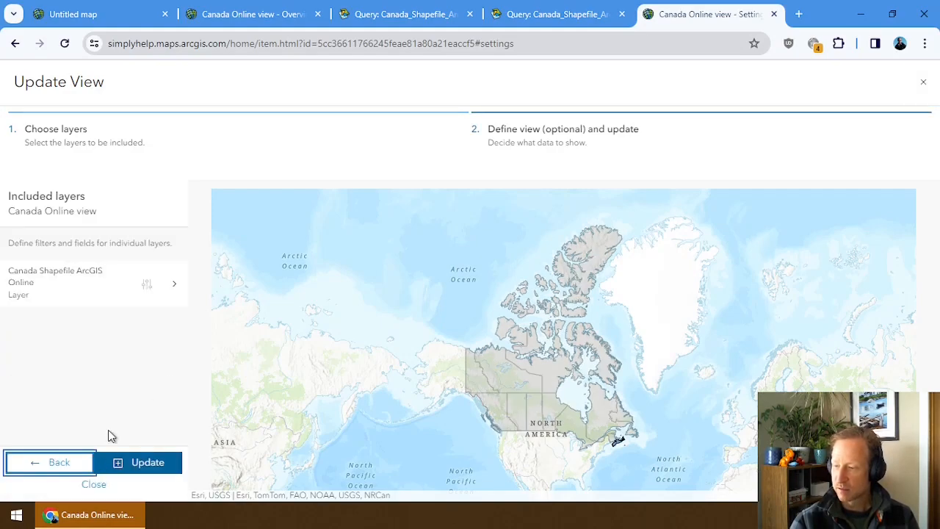
pyautogui.click(173, 289)
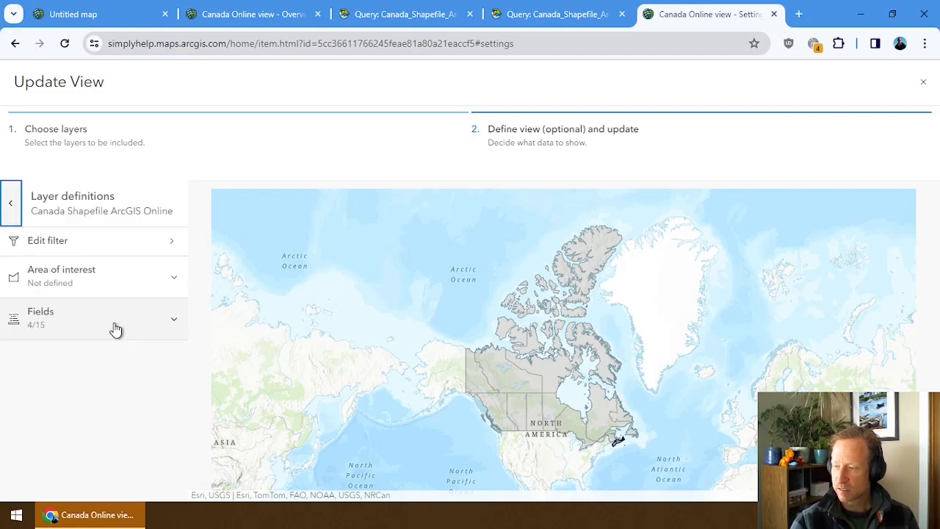
pyautogui.click(73, 247)
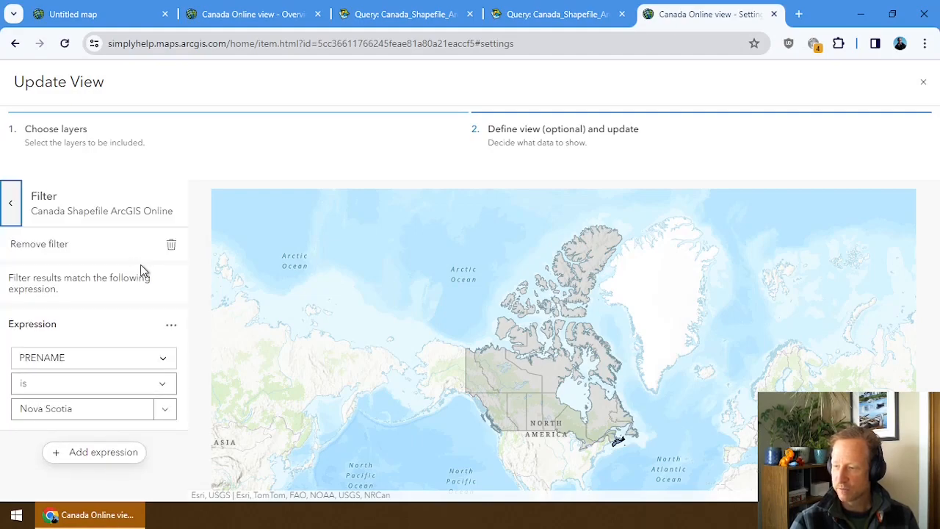
pyautogui.click(164, 409)
pyautogui.moveTo(176, 233); pyautogui.dragTo(177, 289)
pyautogui.click(86, 298)
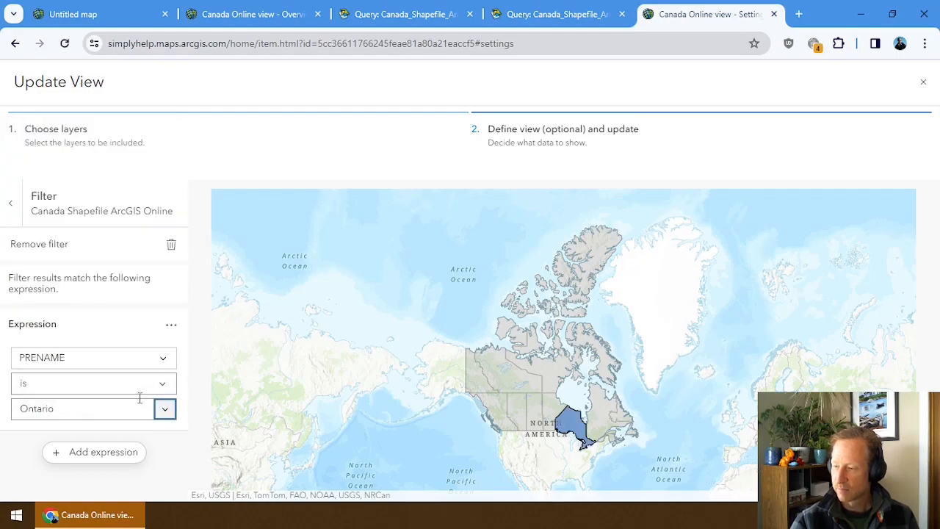
pyautogui.click(10, 204)
pyautogui.click(11, 204)
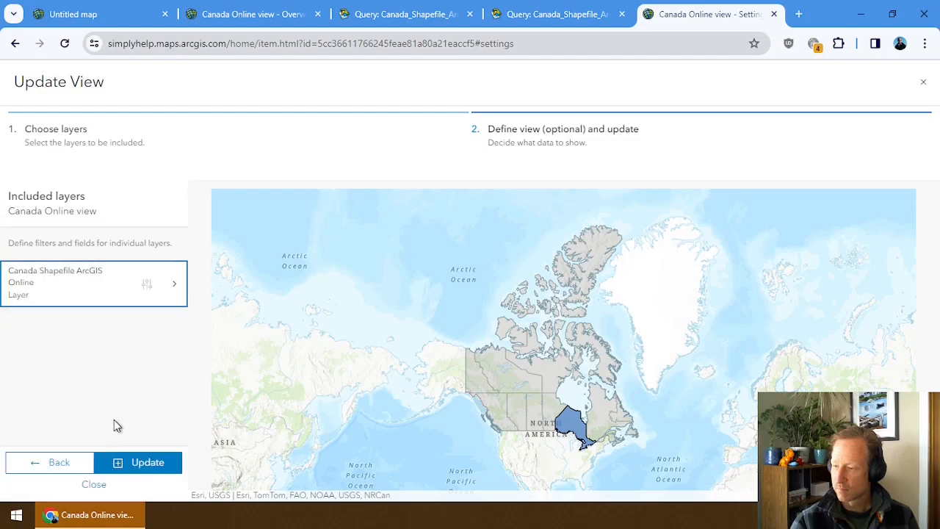
pyautogui.click(137, 464)
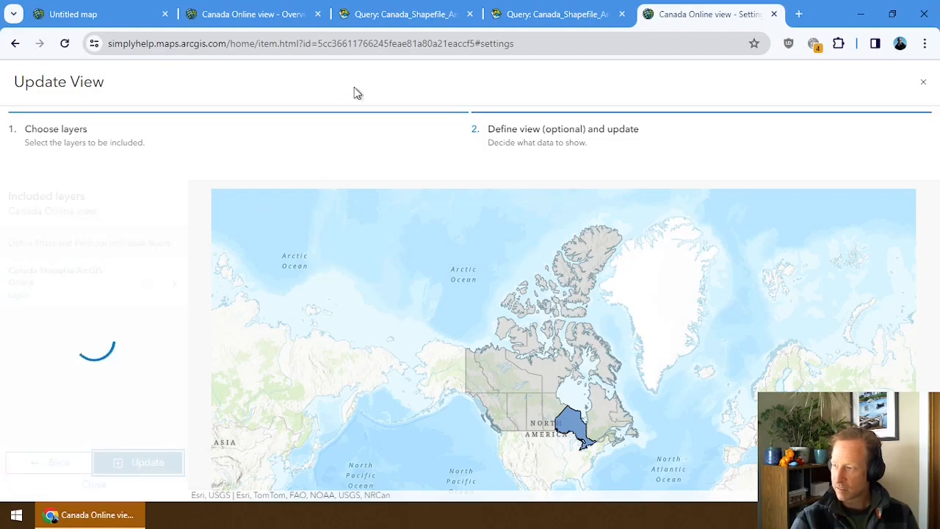
# Rerun the REST query on the view layer to check the records returned under the updated filter.
pyautogui.click(535, 24)
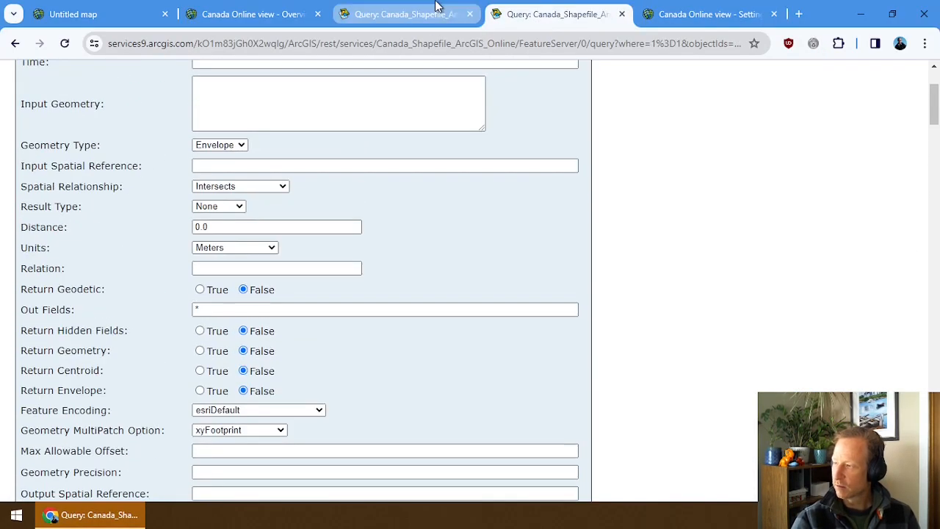
pyautogui.click(437, 6)
pyautogui.scroll(15, 92, 373)
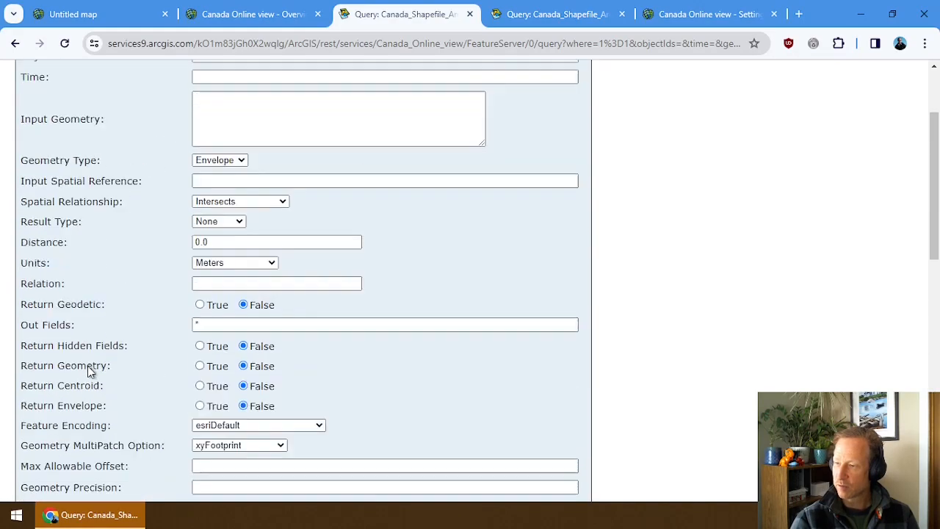
pyautogui.scroll(-15, 142, 210)
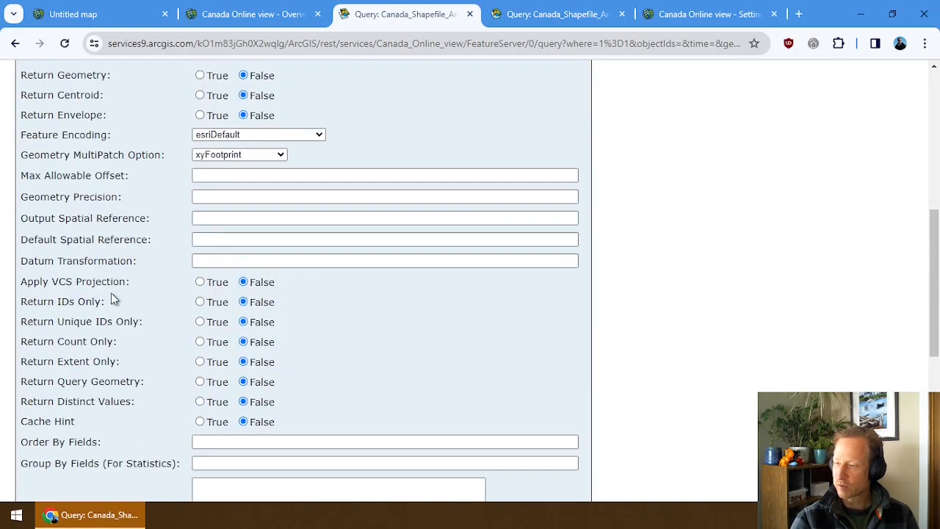
pyautogui.click(58, 377)
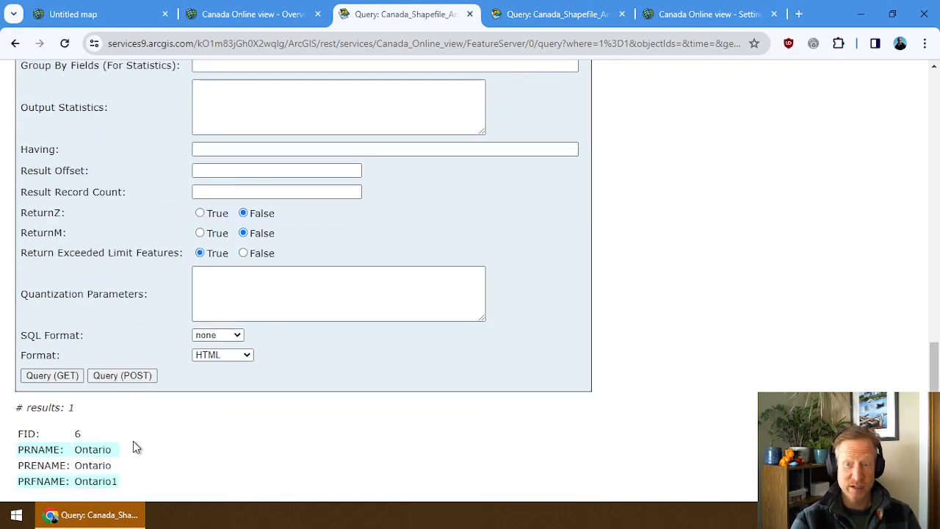
# Return to the untitled map in Map Viewer and hide the Canada Shapefile ArcGIS Online layer.
pyautogui.scroll(15, 107, 332)
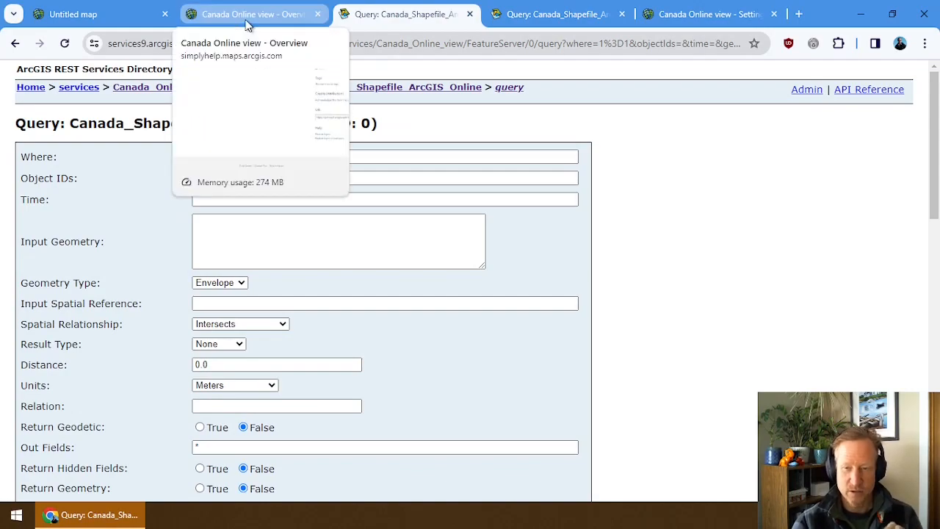
pyautogui.click(247, 25)
pyautogui.click(117, 19)
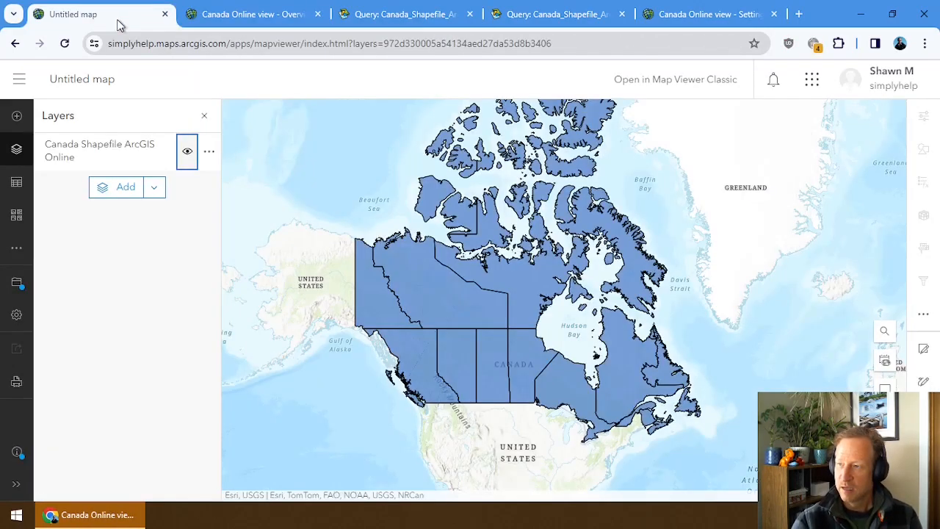
pyautogui.click(187, 152)
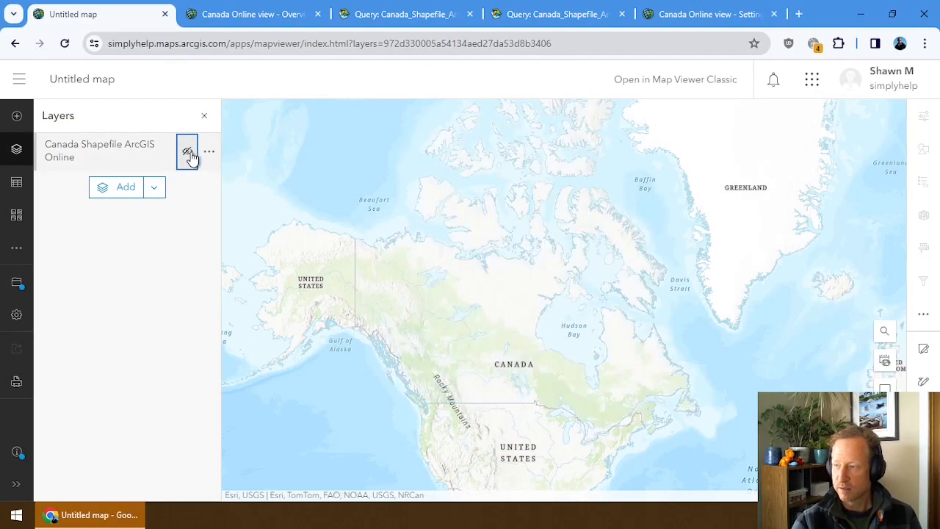
# Add the Canada Online view layer from My content to the map and return to the layer list.
pyautogui.click(124, 188)
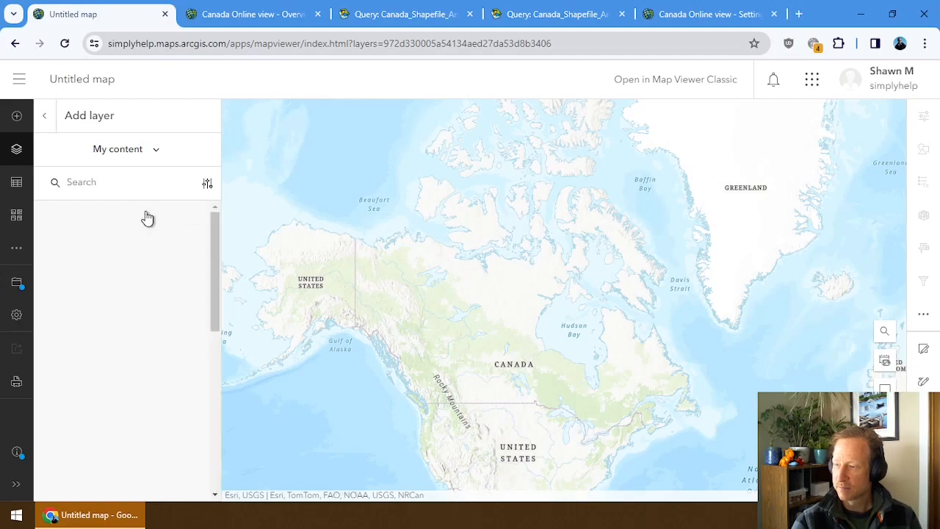
pyautogui.click(179, 260)
pyautogui.click(45, 116)
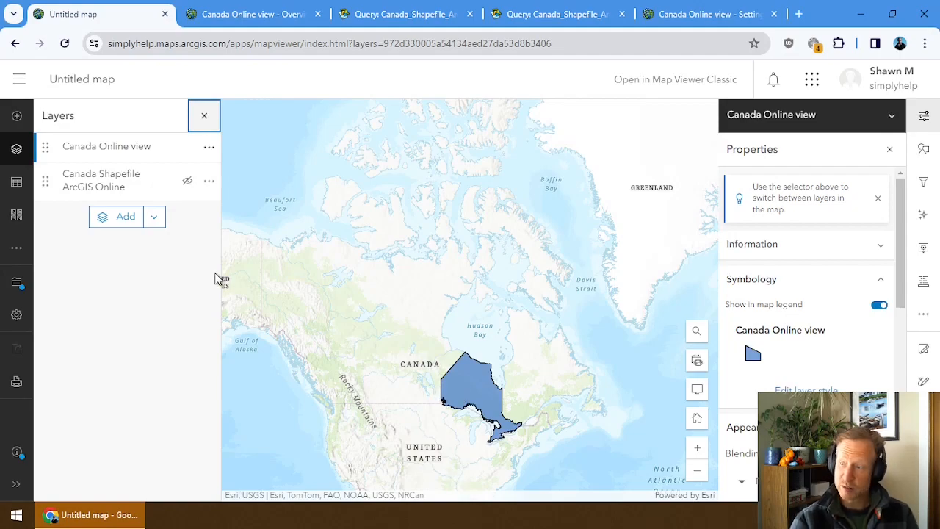
# Hide the Canada Online view layer and show the Canada Shapefile ArcGIS Online source layer for comparison.
pyautogui.click(187, 149)
pyautogui.click(187, 181)
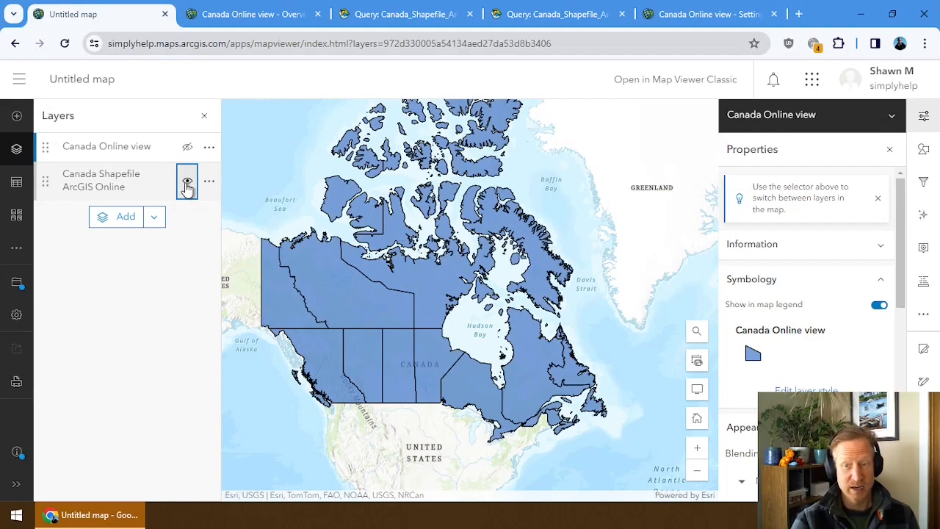